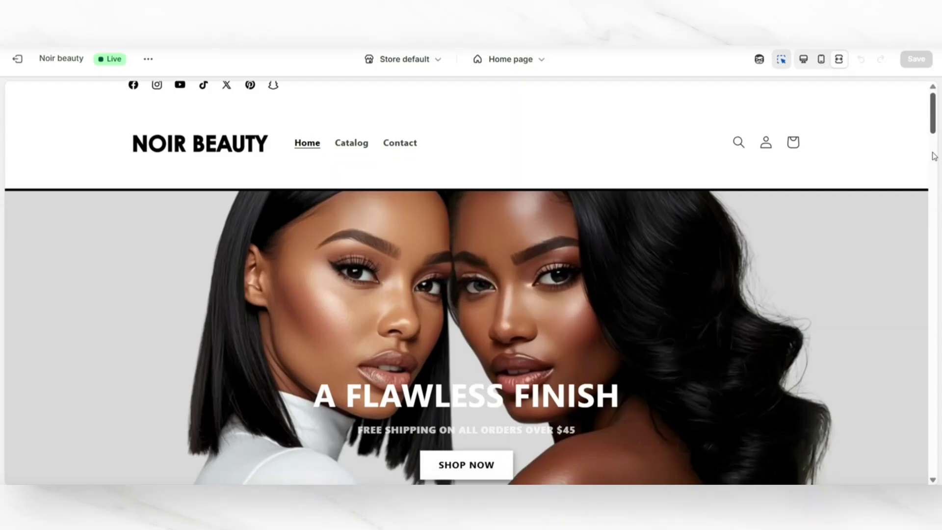
- Preview the lipstick's Barbie Pink and Rose Red shades in the editor preview
scroll(934, 156, down, 2)
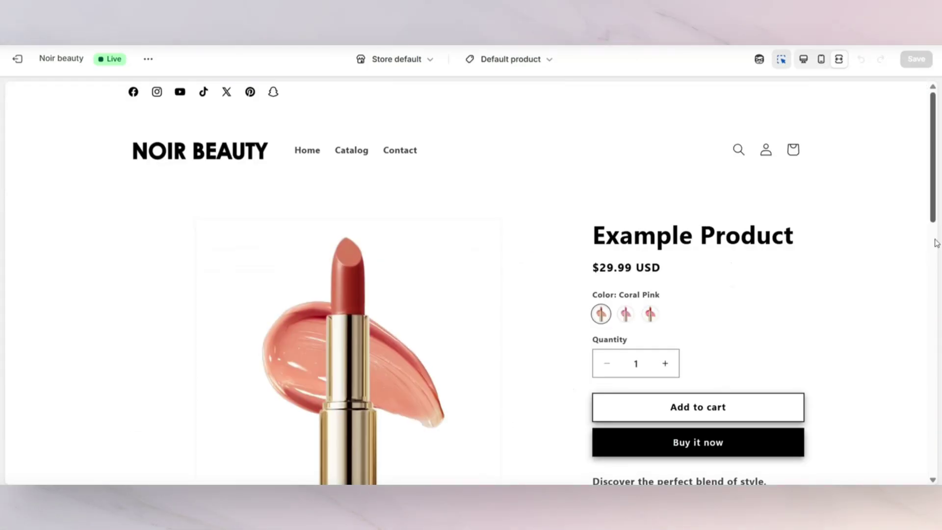
scroll(936, 243, down, 4)
scroll(936, 243, down, 5)
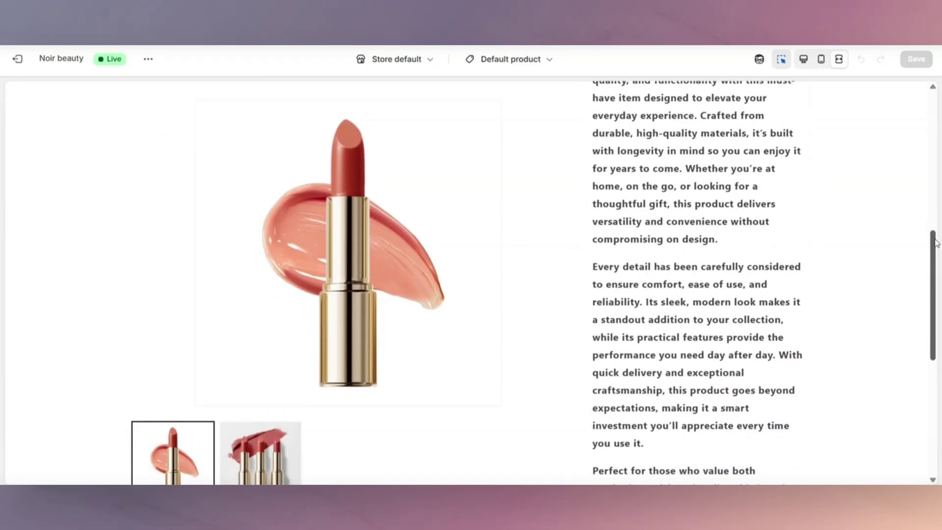
scroll(937, 242, up, 7)
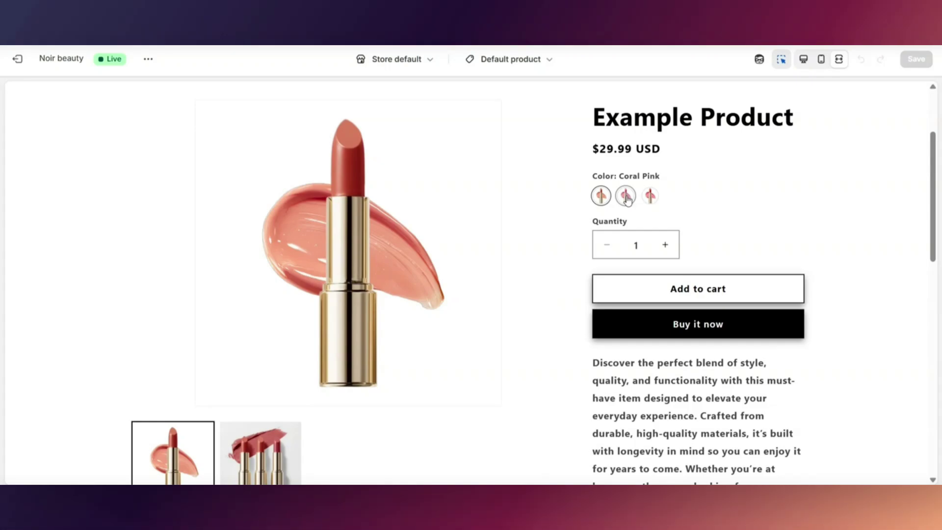
click(626, 197)
click(649, 196)
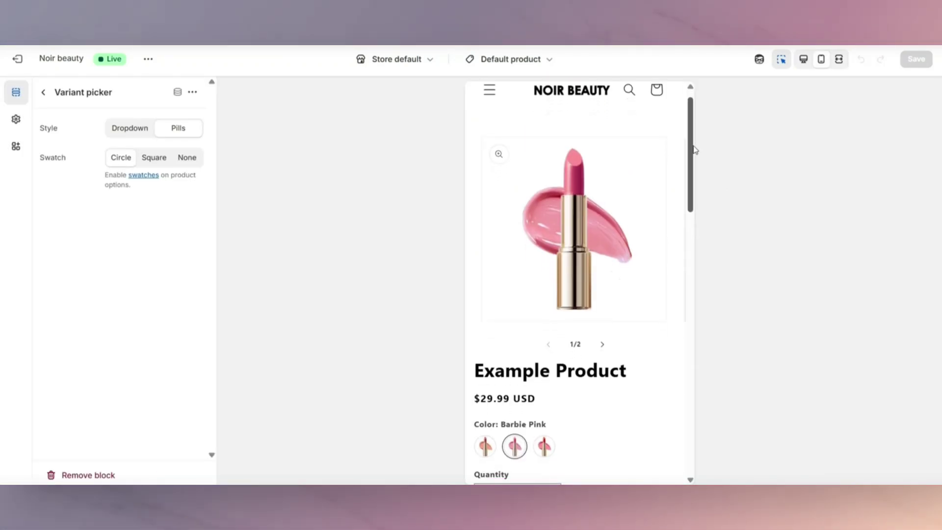
scroll(694, 150, down, 3)
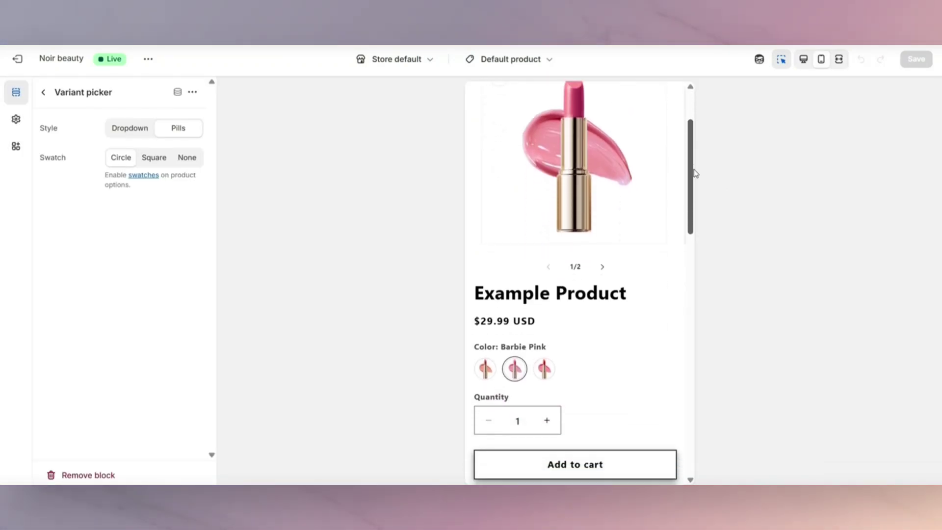
scroll(692, 244, up, 1)
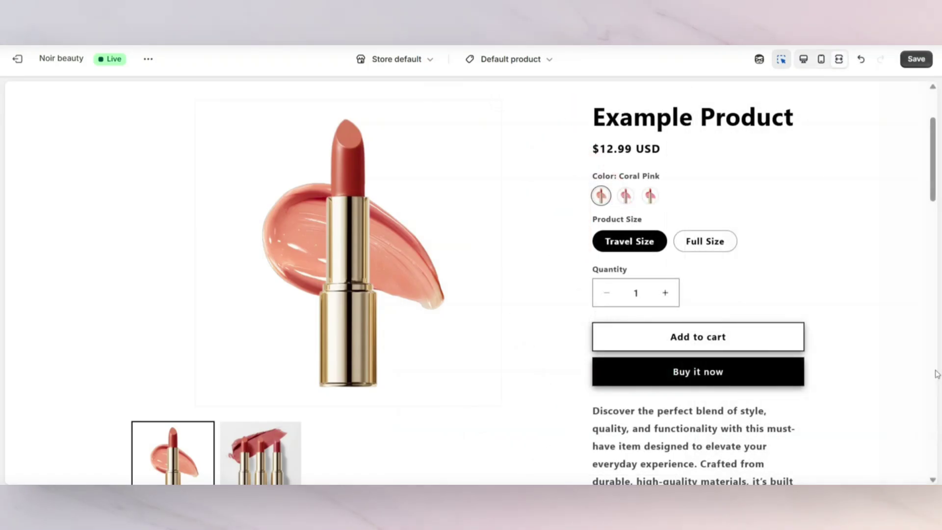
- Leave the theme editor and go to the admin's Products list
scroll(937, 374, down, 7)
scroll(936, 373, down, 4)
scroll(937, 374, down, 2)
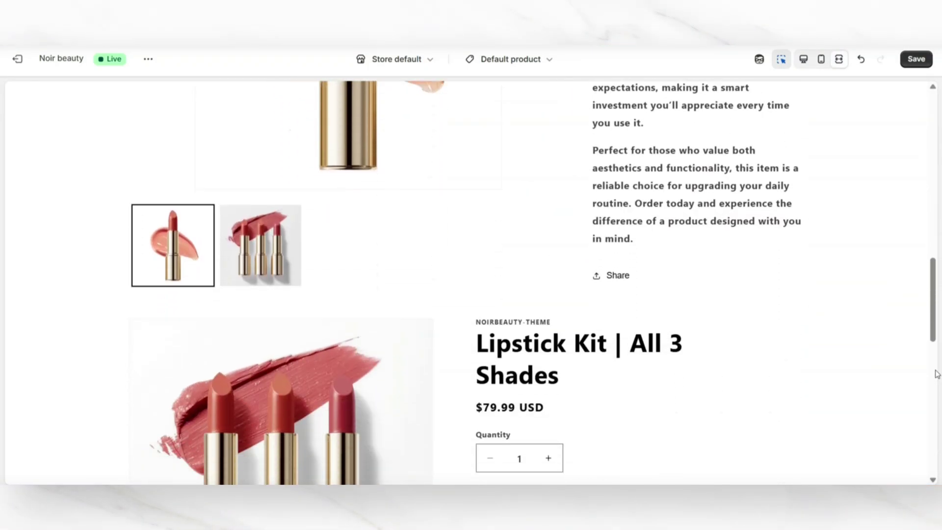
scroll(937, 373, down, 2)
scroll(937, 374, down, 1)
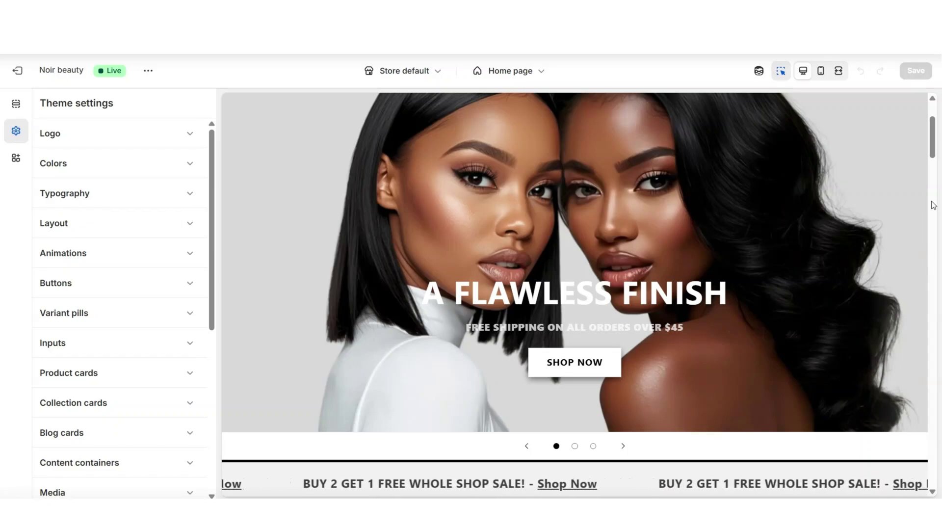
scroll(933, 205, up, 2)
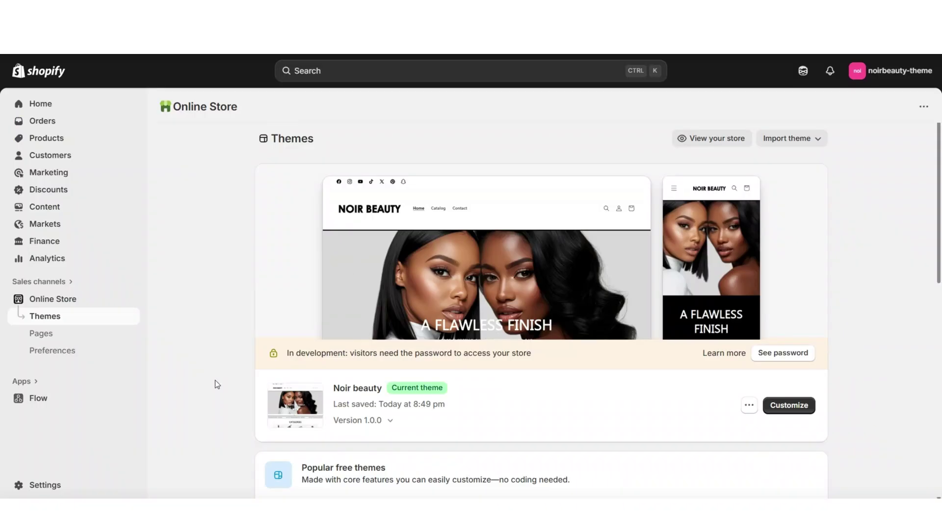
click(67, 139)
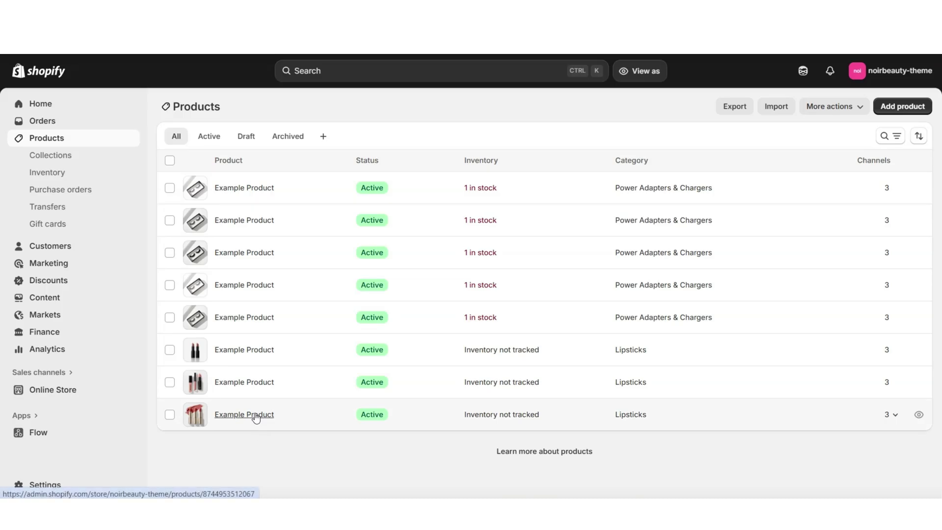
- Open the last Lipsticks Example Product and scroll down to its Variants card
click(256, 417)
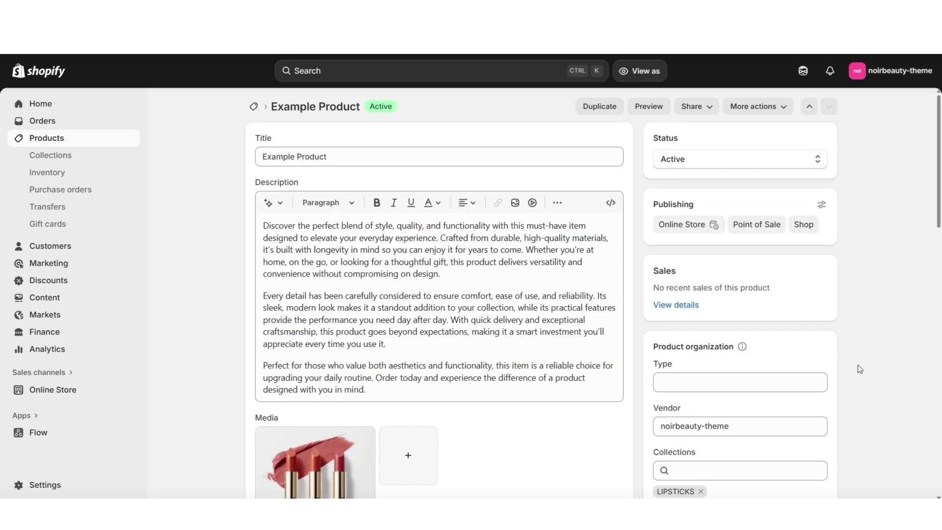
scroll(863, 368, down, 4)
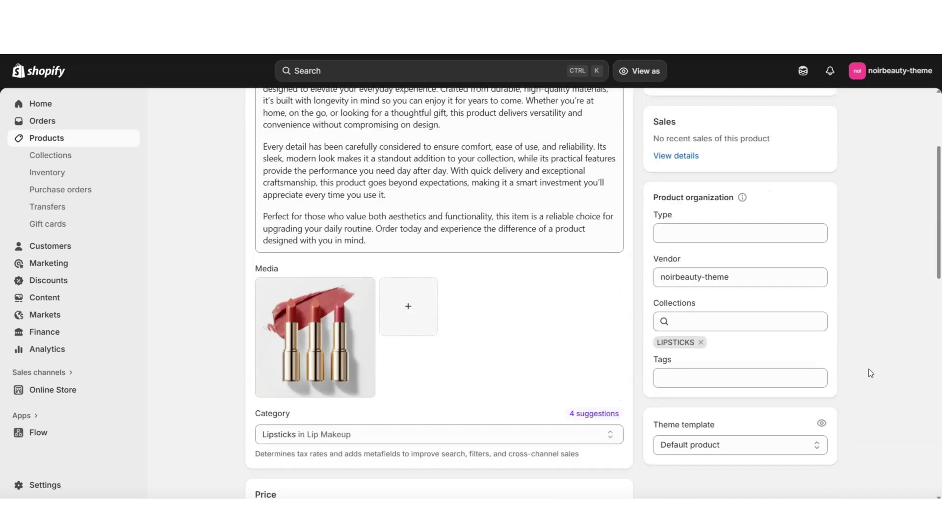
scroll(687, 373, down, 4)
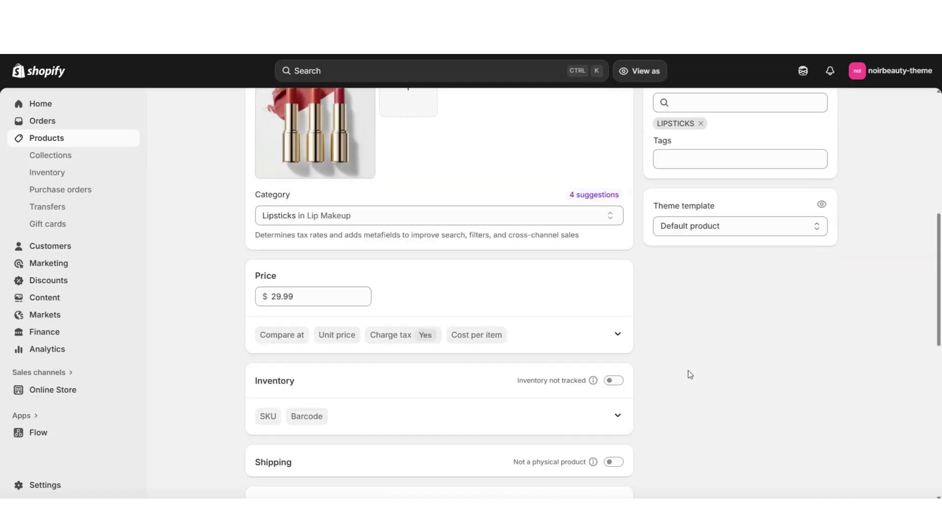
scroll(885, 389, down, 3)
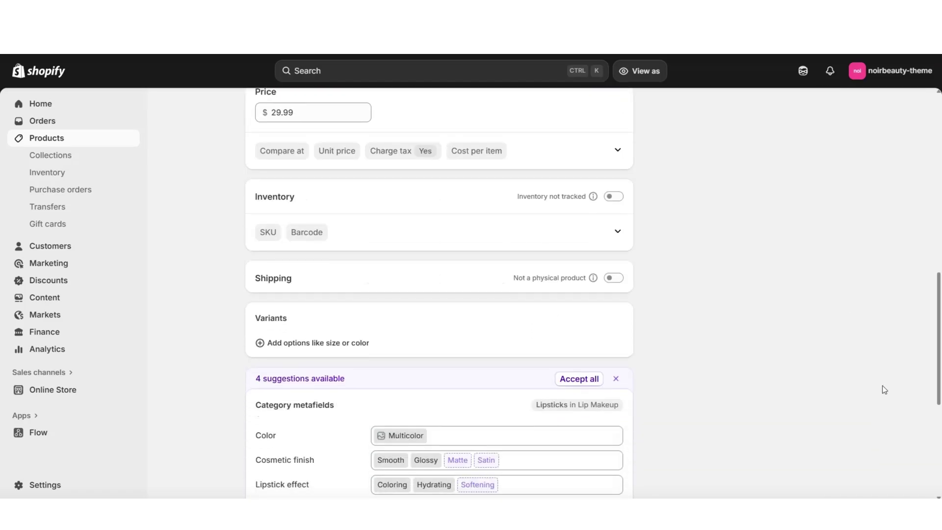
scroll(858, 365, down, 2)
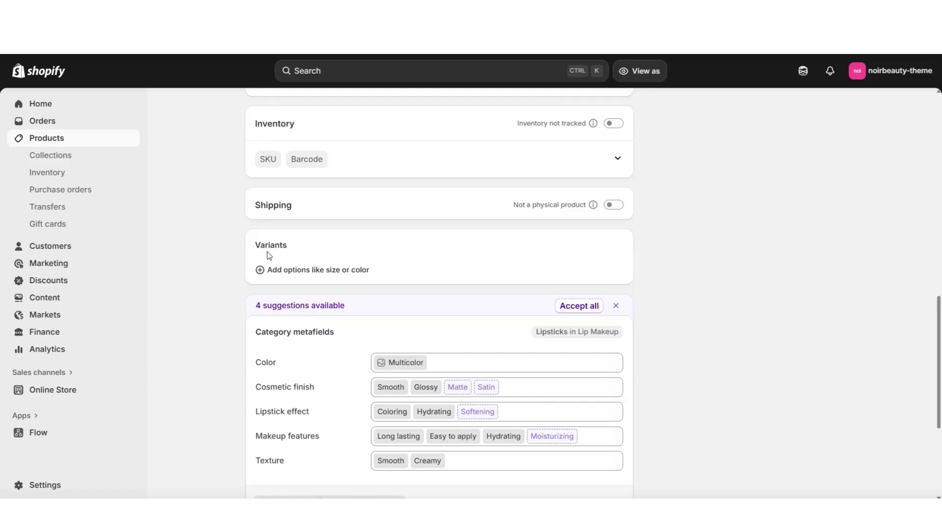
scroll(250, 238, down, 1)
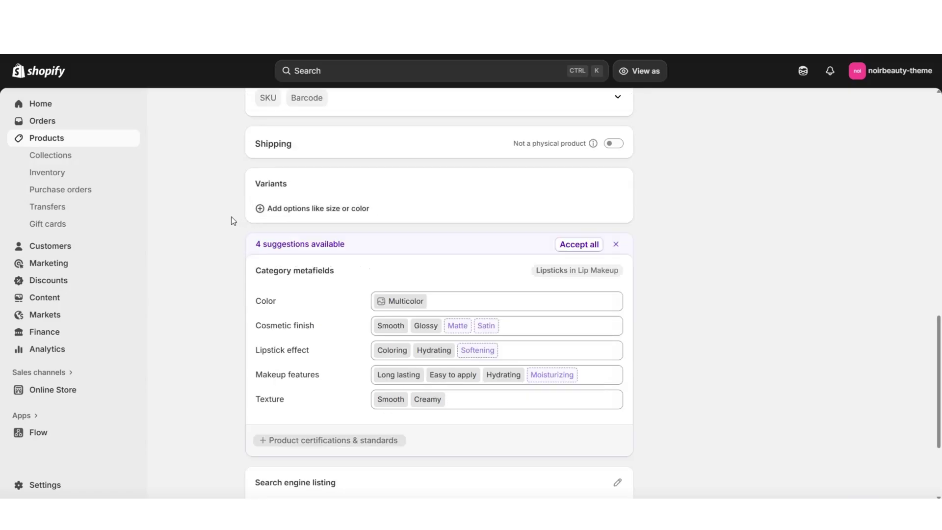
- Add a Color variant option and enter the new value 'Coral Pink' beside Multicolor
click(280, 211)
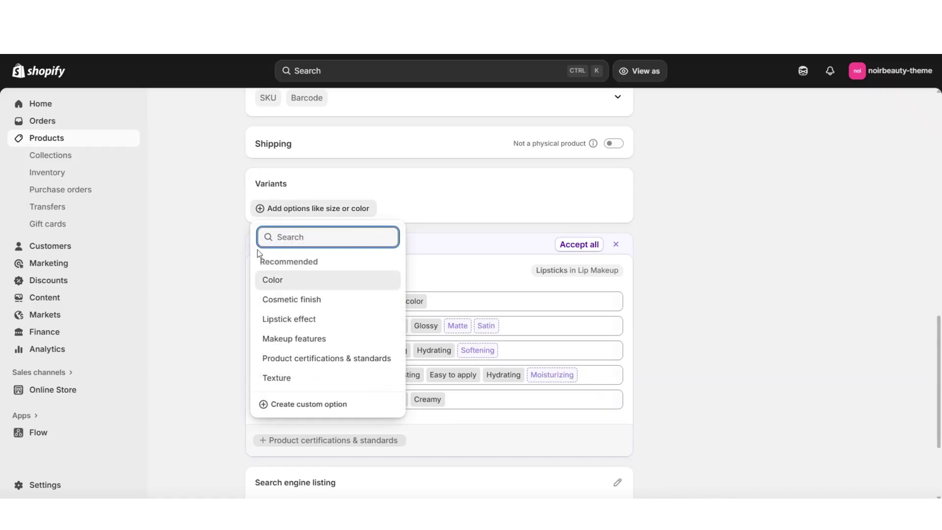
click(276, 283)
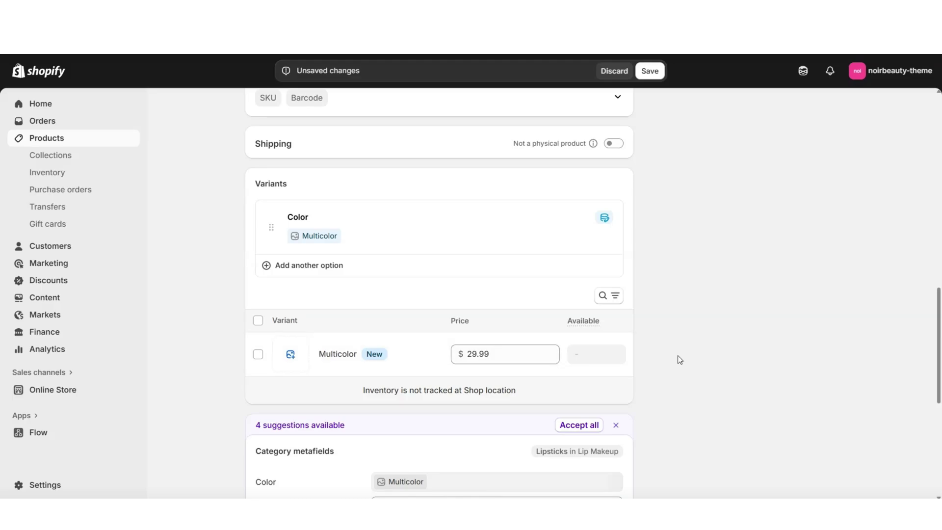
click(370, 235)
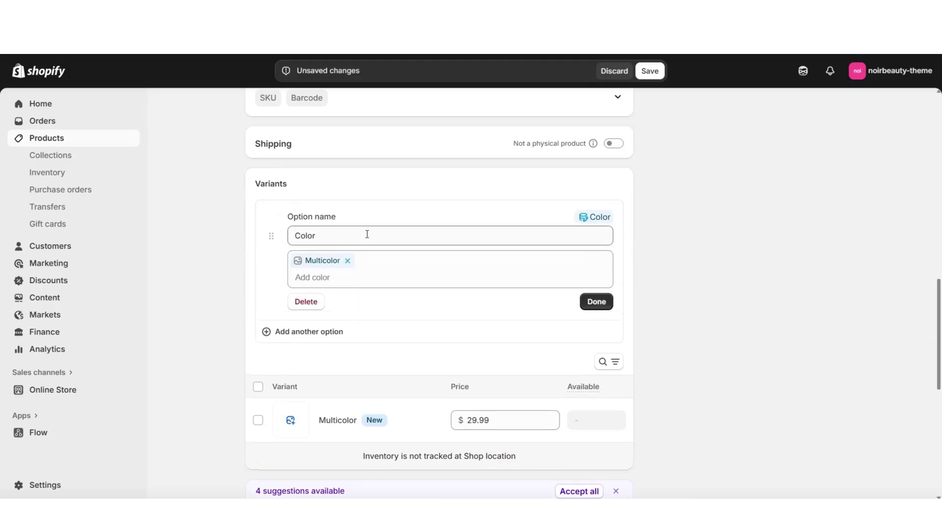
click(317, 262)
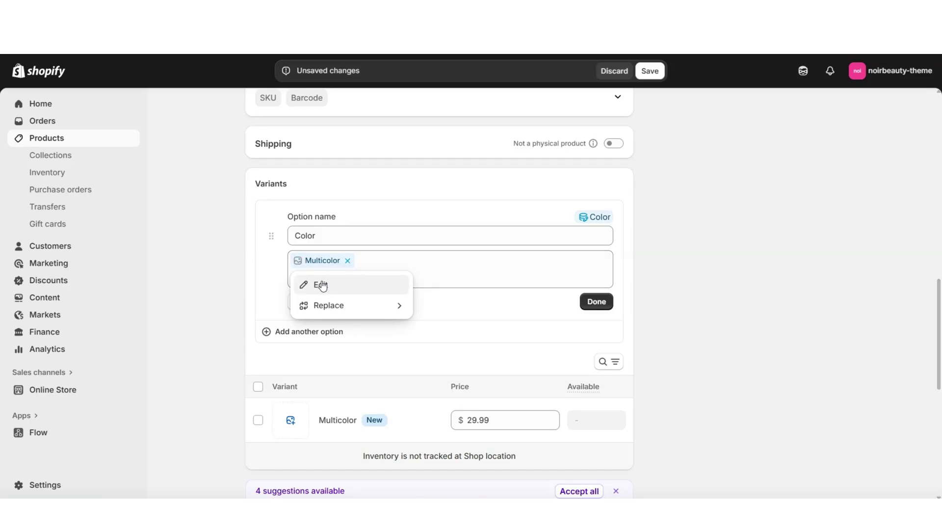
click(278, 280)
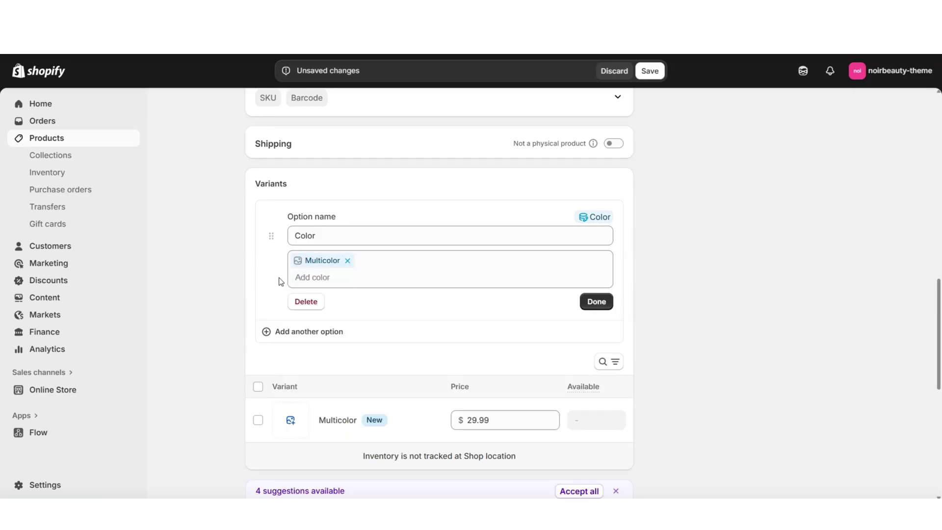
click(317, 278)
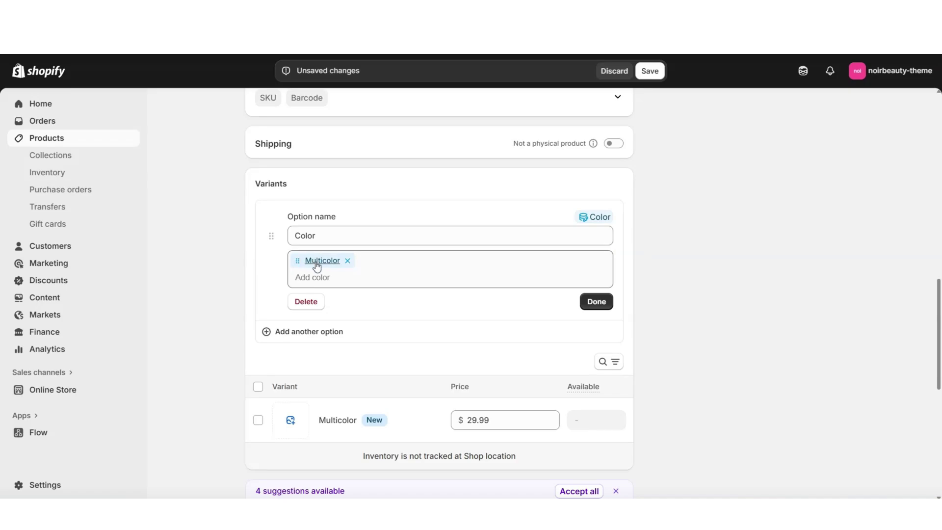
click(308, 278)
text(Coral Pink)
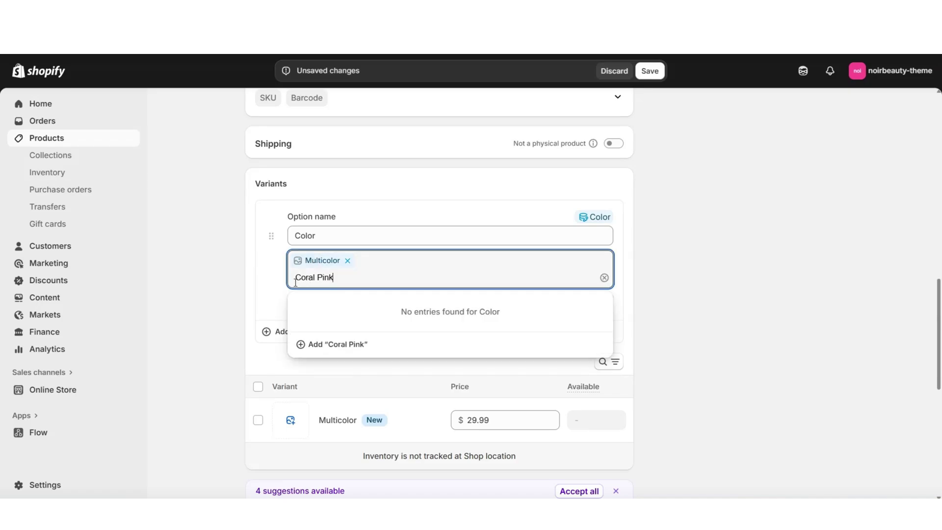
- Save Coral Pink as a colour value with hex #FFC0CB and a swatch image
click(315, 345)
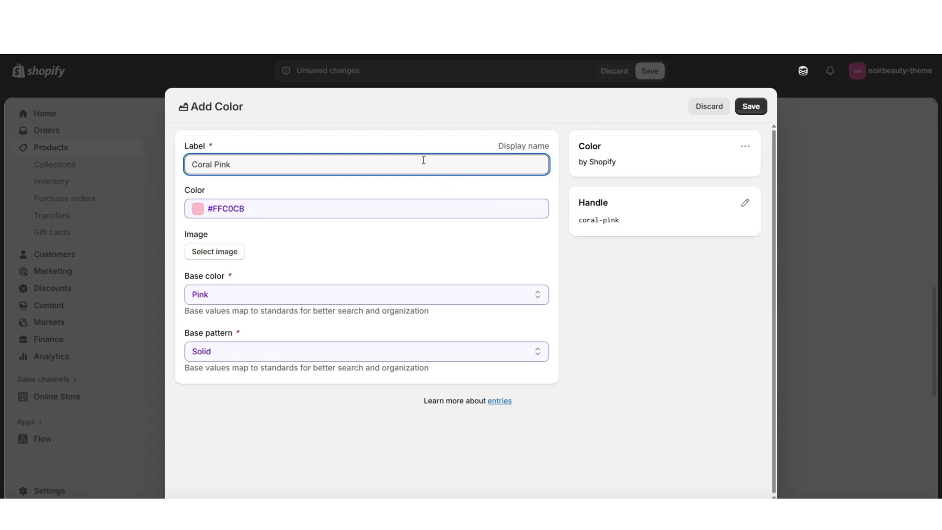
click(238, 209)
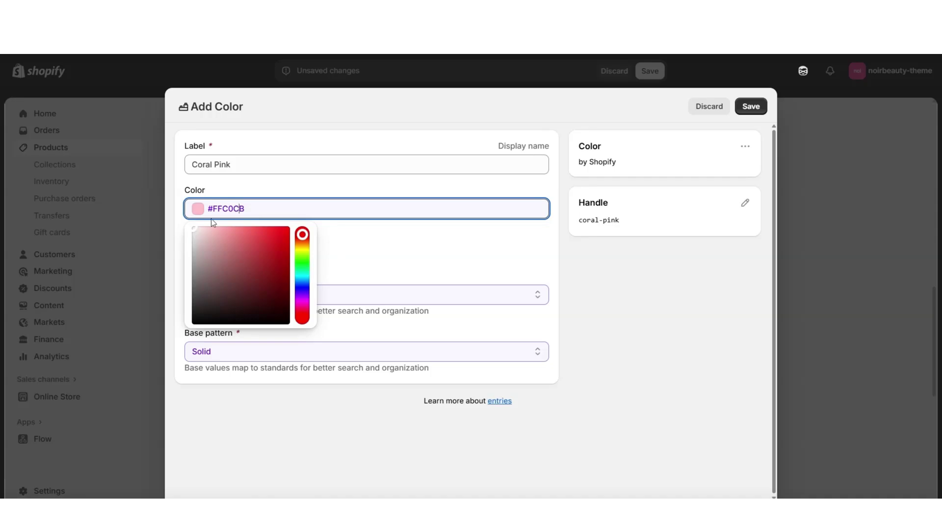
click(350, 240)
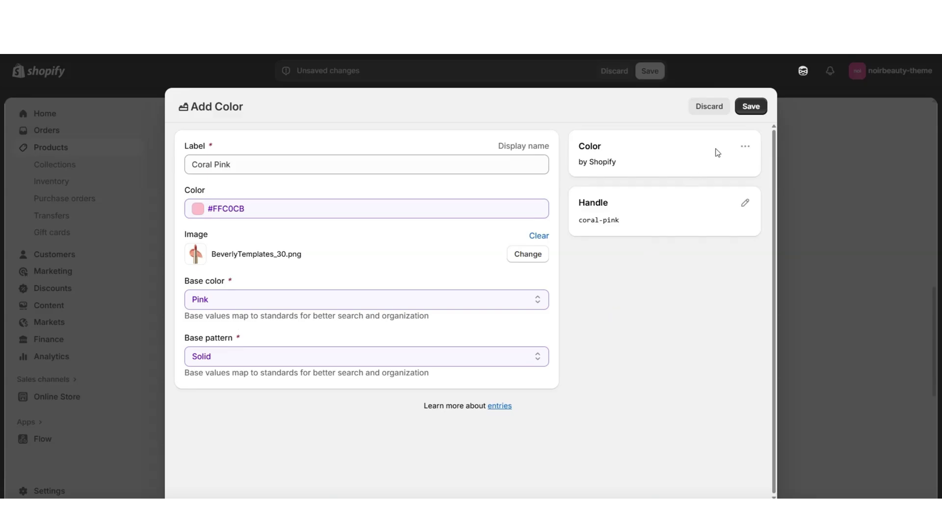
click(750, 106)
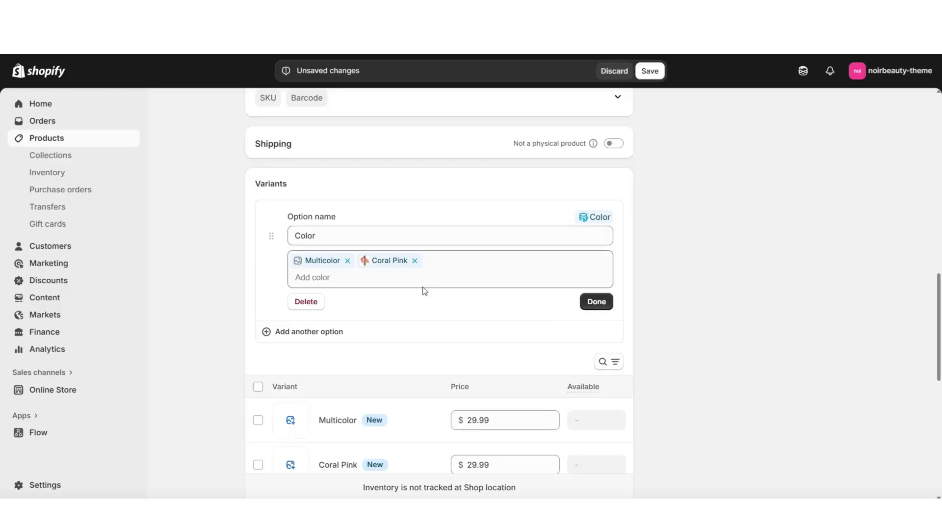
- Remove Multicolor so Coral Pink is the only Color value, and give its variant a lipstick image
click(348, 261)
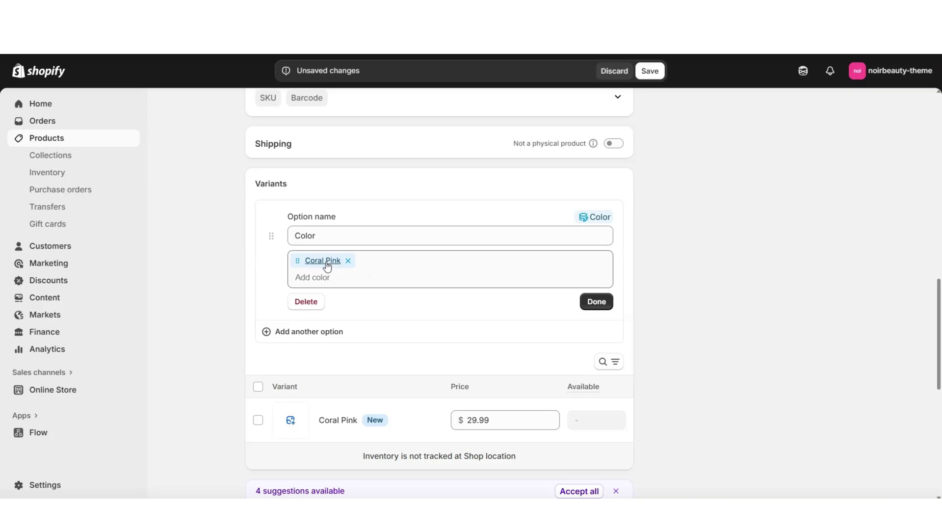
click(597, 301)
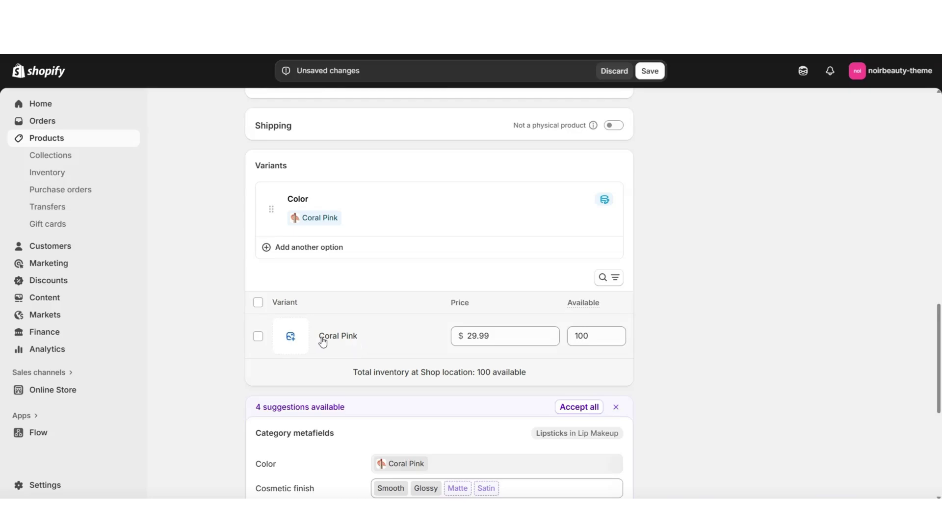
click(290, 339)
click(432, 217)
- Open the current Noir beauty theme in the theme editor
click(329, 258)
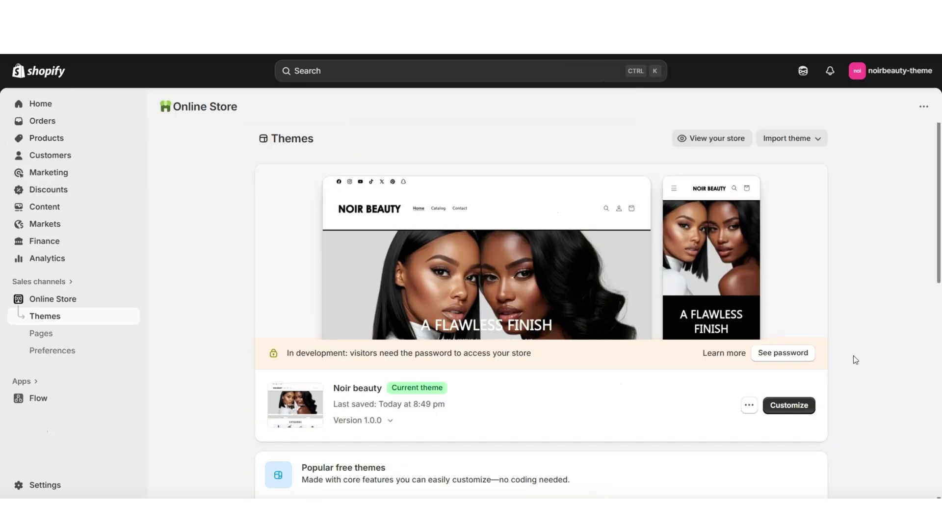
click(789, 405)
scroll(933, 168, down, 8)
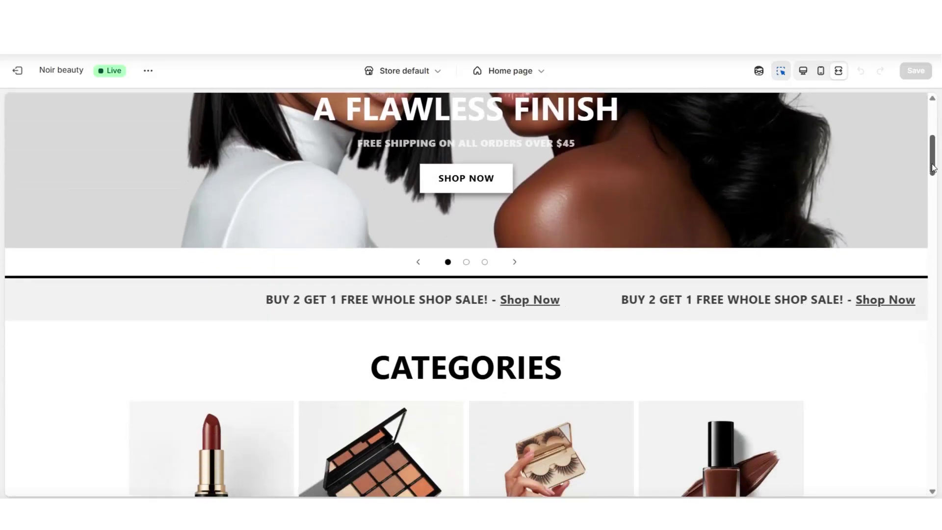
- Switch the preview to the lipstick product and try its Barbie Pink and Rose Red swatches
scroll(933, 168, down, 3)
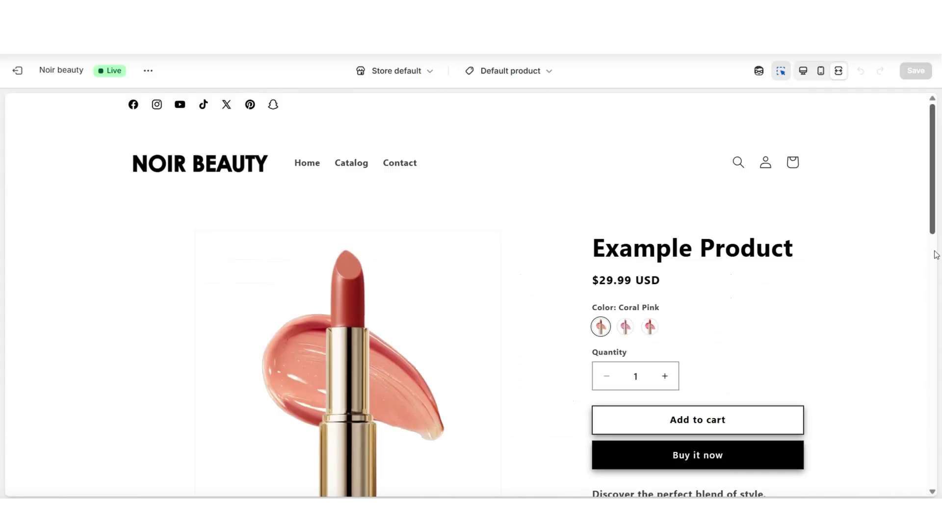
scroll(936, 255, down, 8)
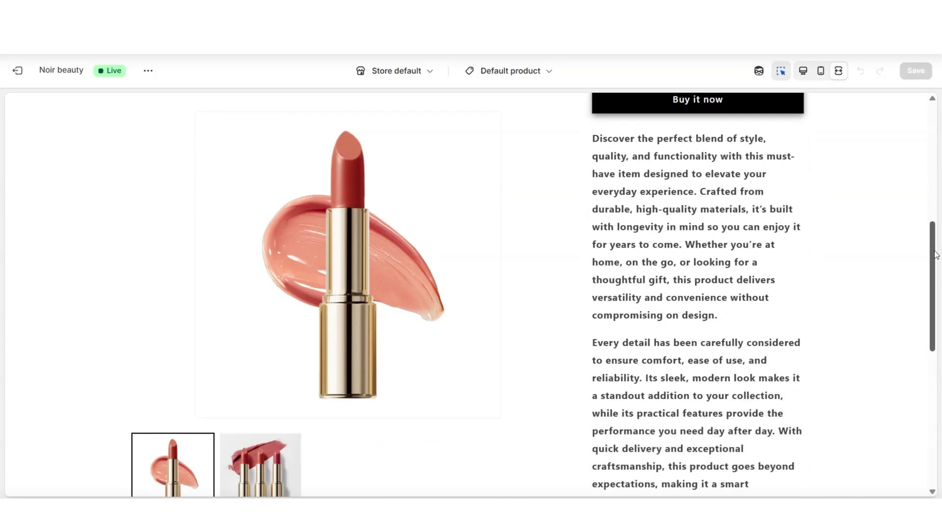
scroll(934, 259, up, 6)
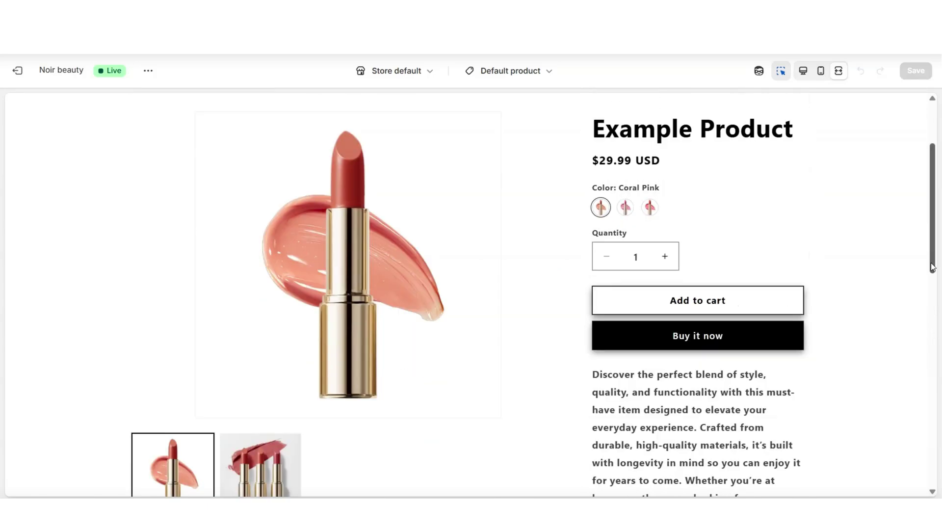
click(625, 208)
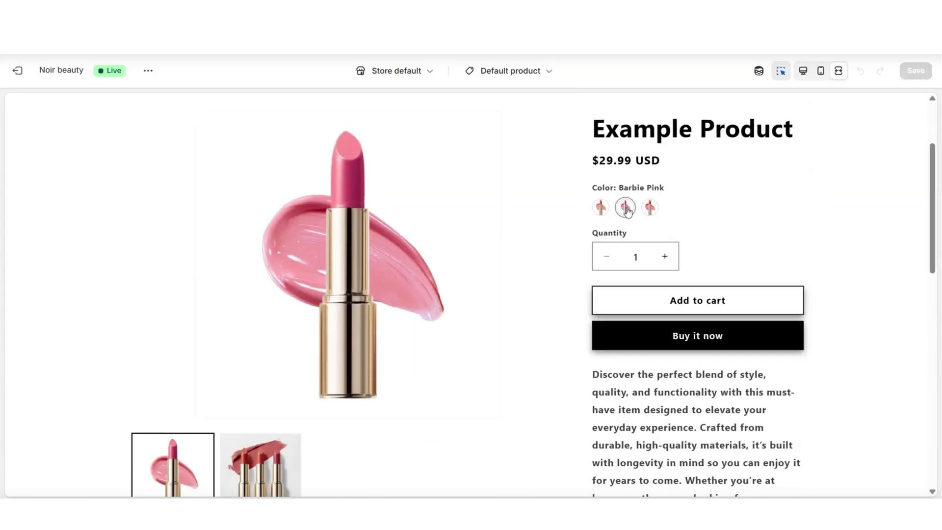
click(650, 209)
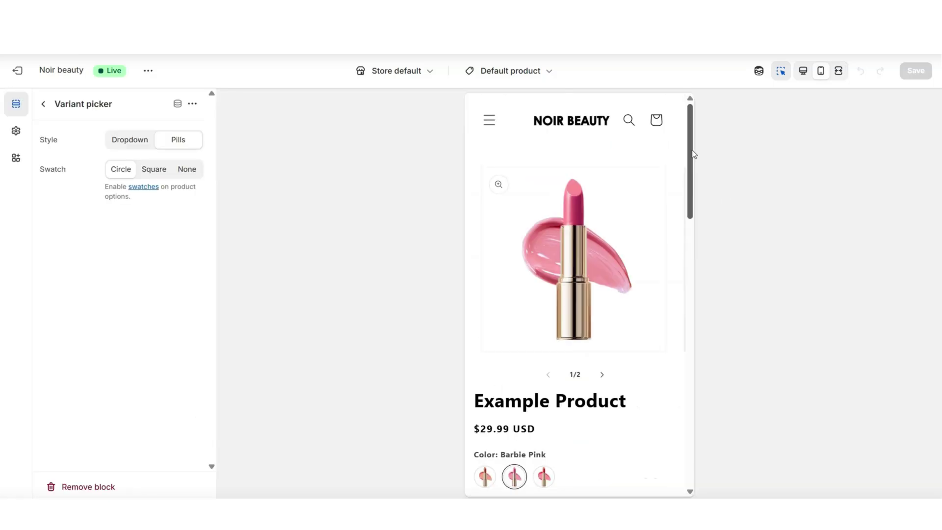
drag(693, 154, 695, 189)
scroll(693, 221, up, 1)
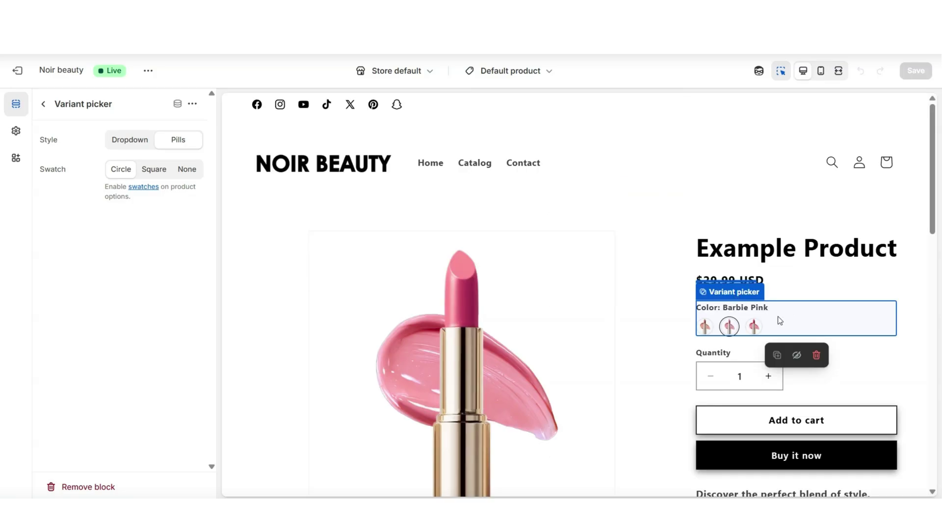
click(121, 140)
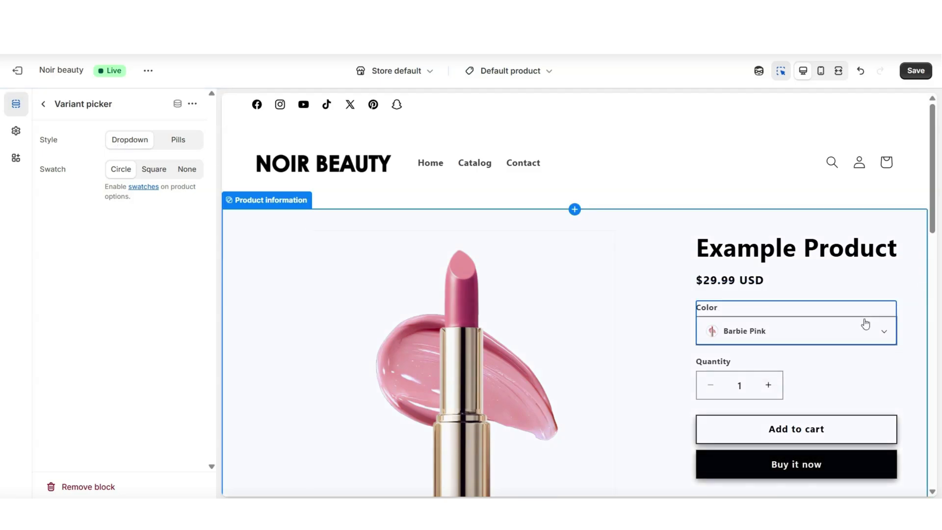
click(833, 331)
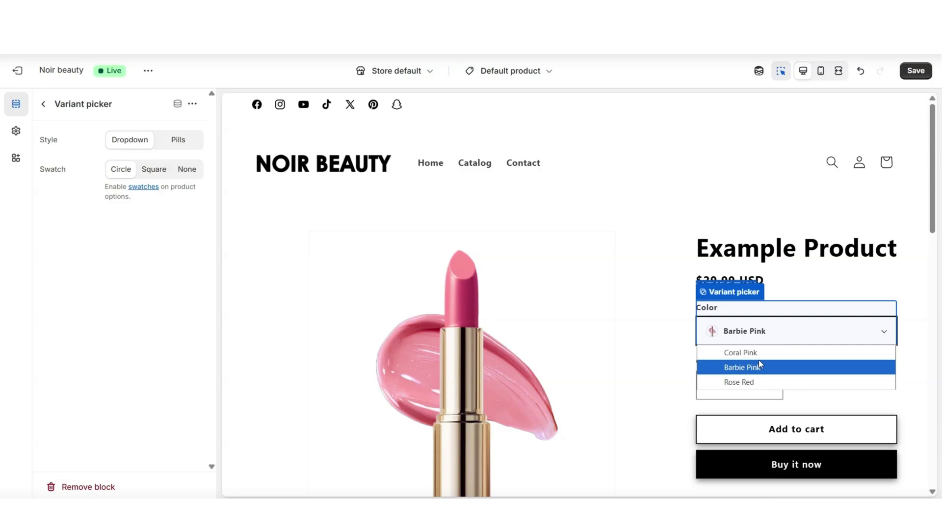
key(Up)
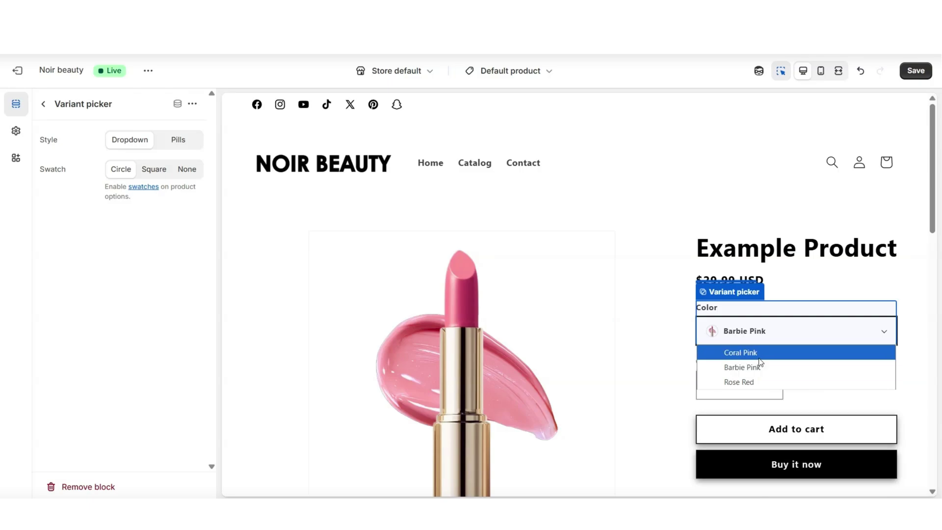
click(178, 139)
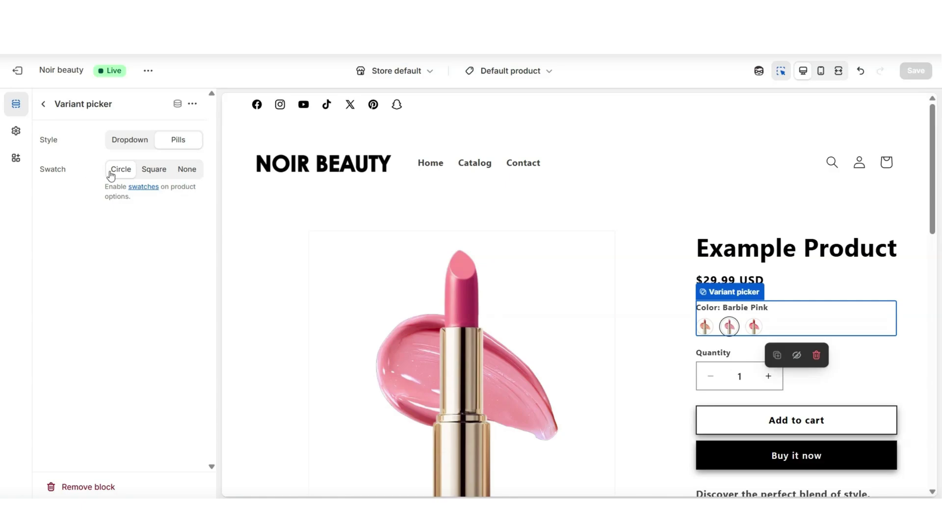
click(152, 171)
- Set the colour pills' swatch to None and load the Home page in the preview
click(180, 171)
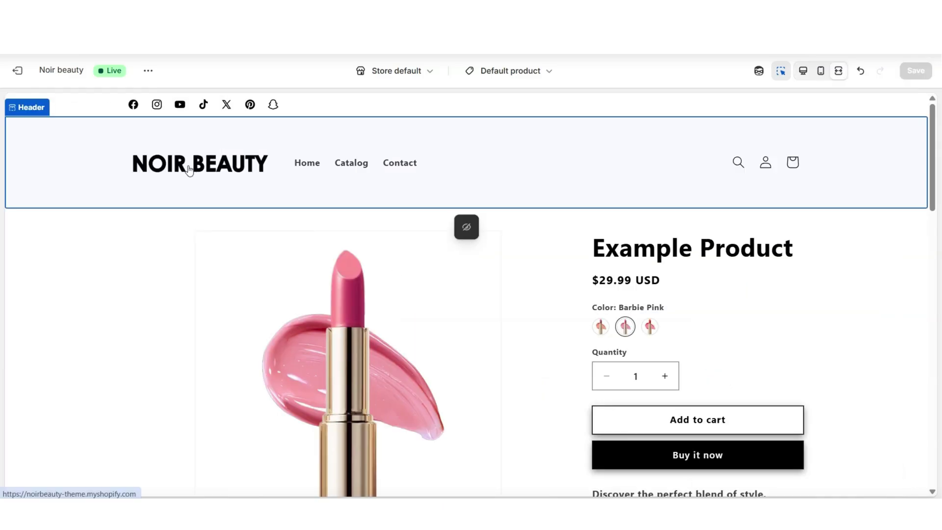
click(184, 170)
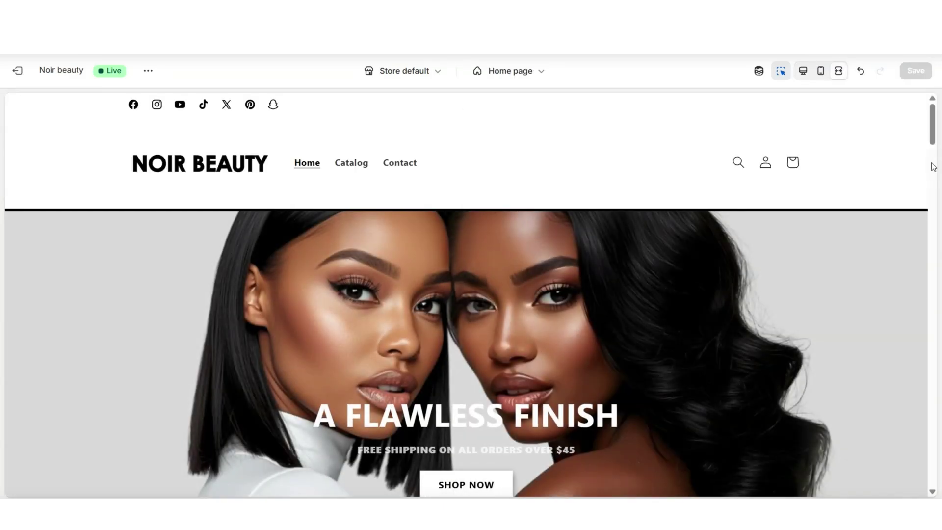
scroll(933, 167, down, 4)
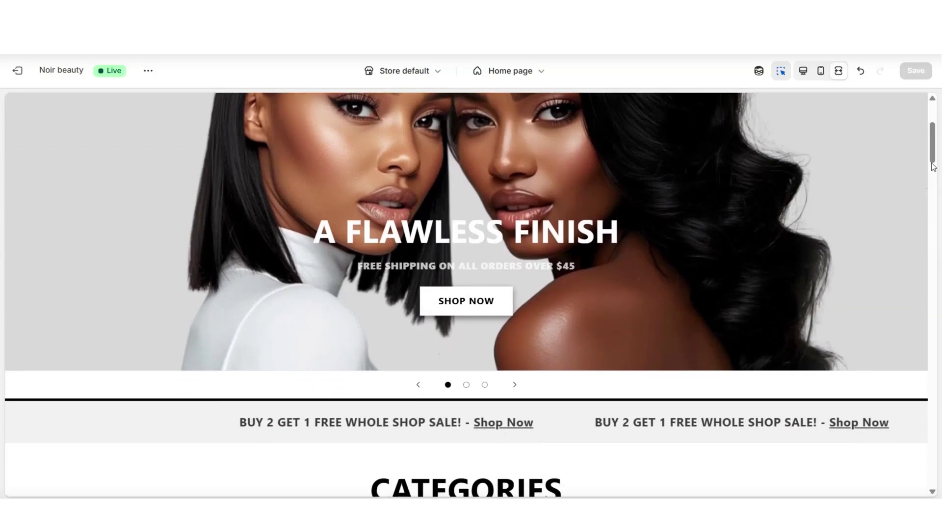
scroll(932, 166, up, 4)
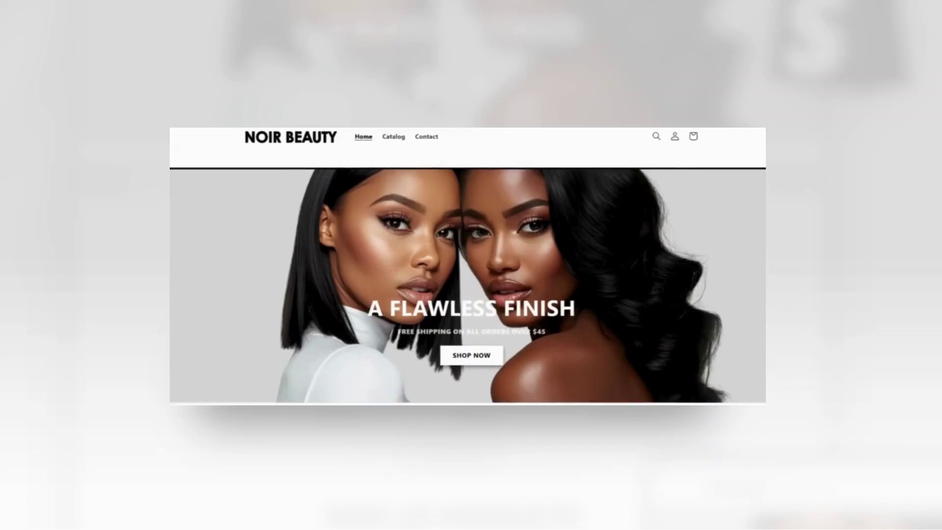
scroll(573, 350, down, 1)
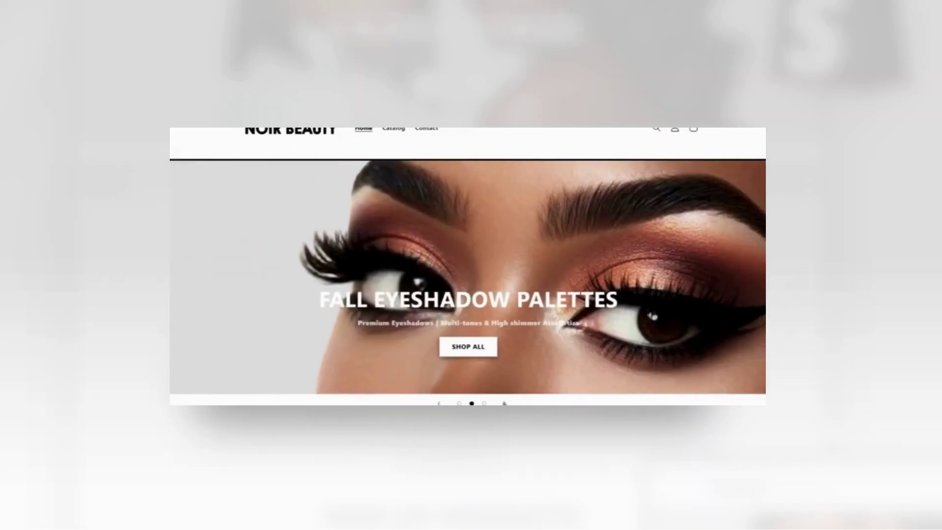
scroll(467, 275, down, 8)
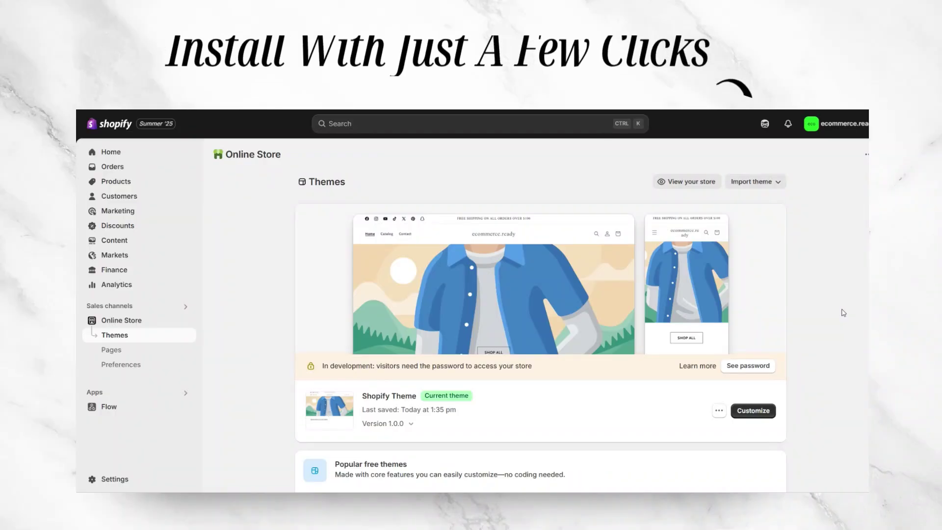
- Import ShopifyTheme.zip.zip into the theme library as an uploaded zip file
click(752, 181)
click(764, 220)
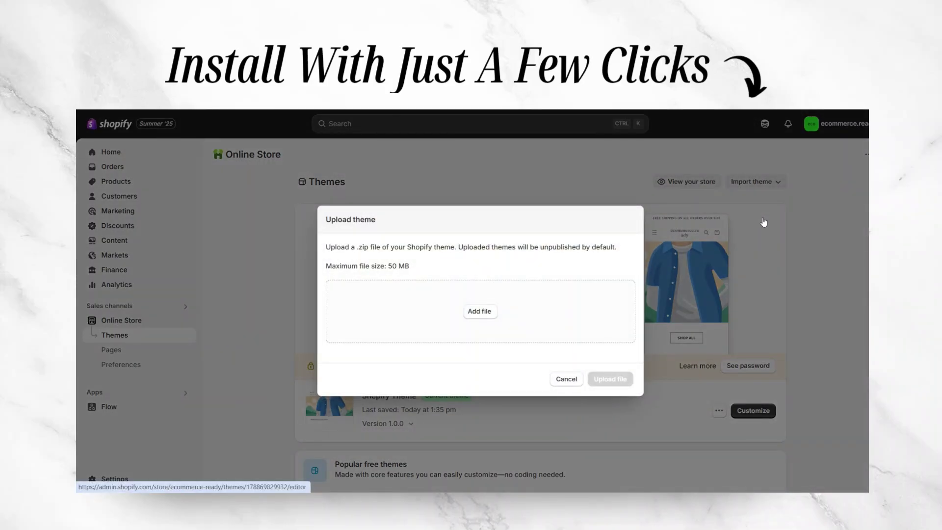
click(479, 311)
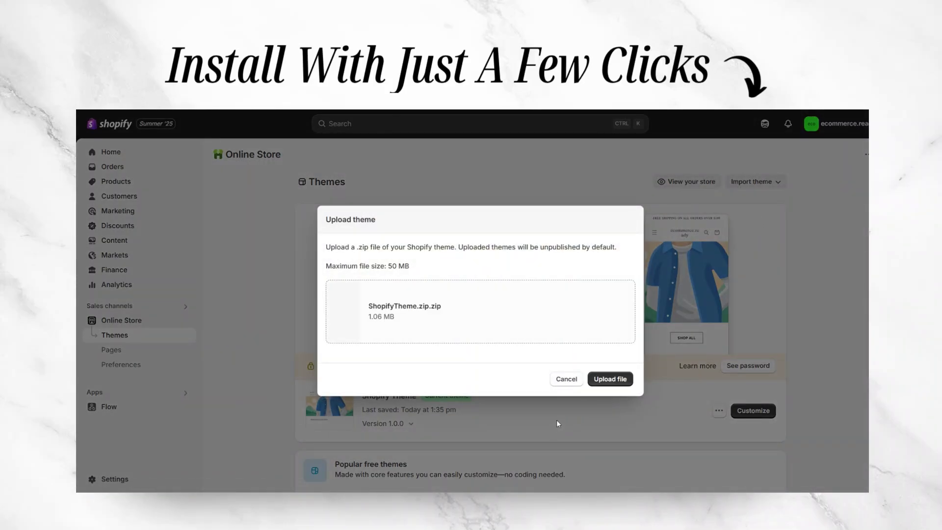
click(622, 383)
scroll(825, 376, down, 3)
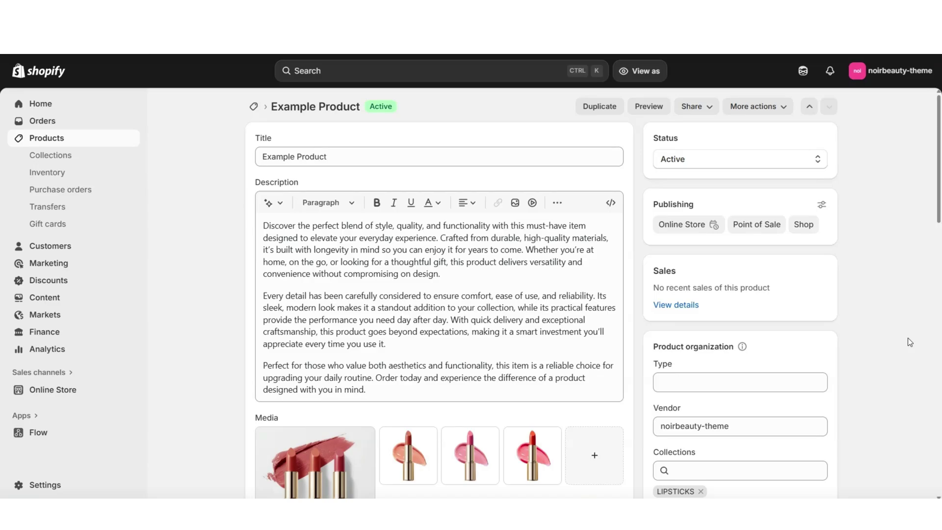
- Create a custom variant option named Product Size with values Travel Size and Full Size
scroll(886, 308, down, 8)
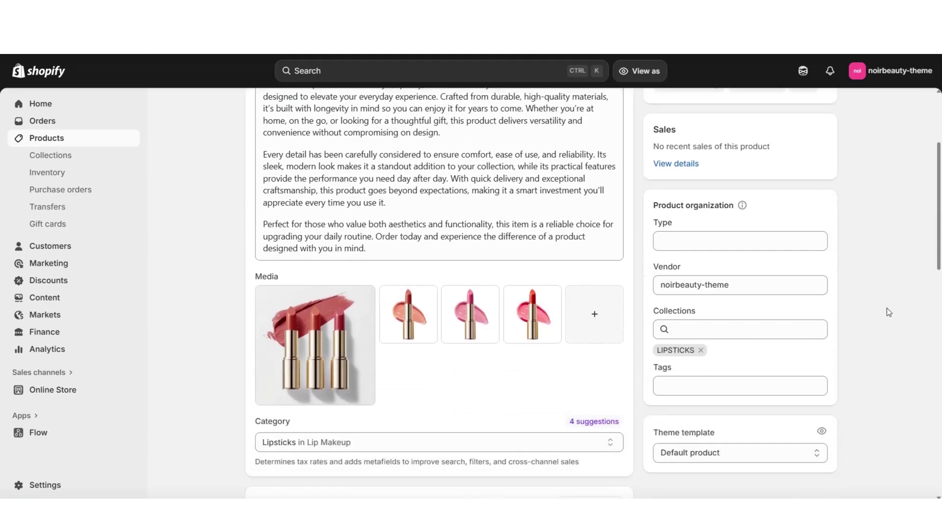
scroll(886, 307, down, 1)
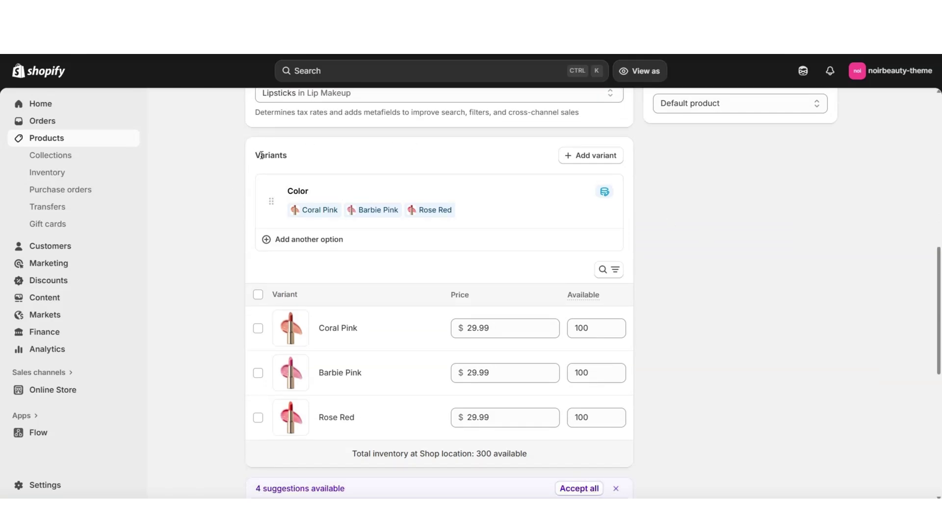
click(304, 240)
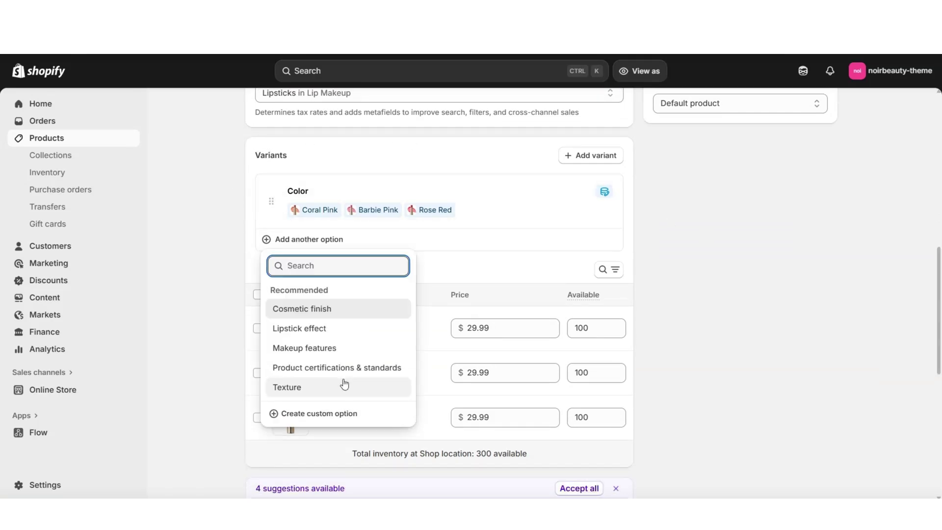
click(319, 414)
text(Product Size)
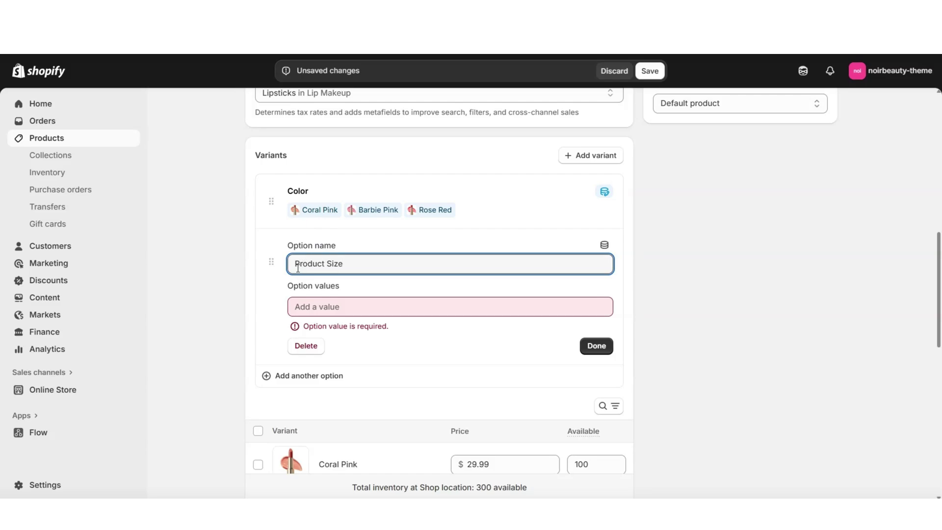
click(335, 283)
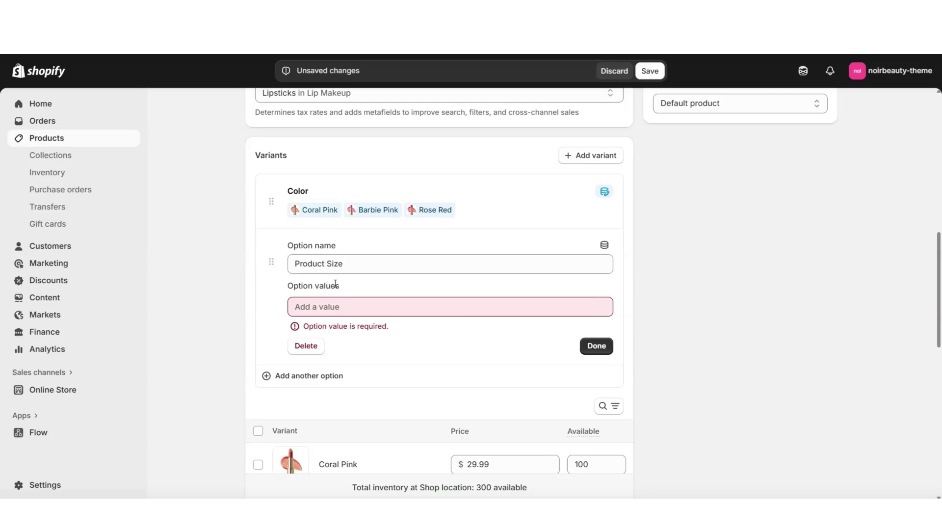
click(323, 308)
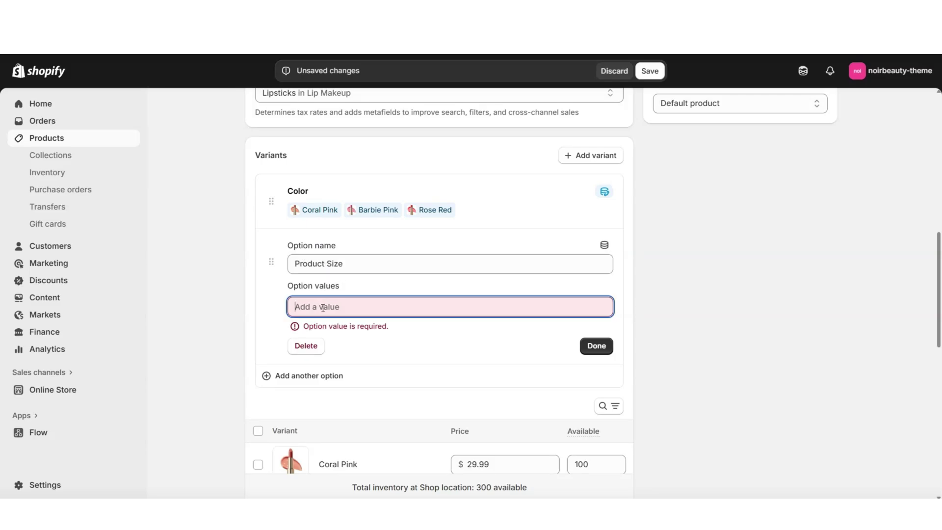
text(Travel Size)
key(Return)
text(Full Size)
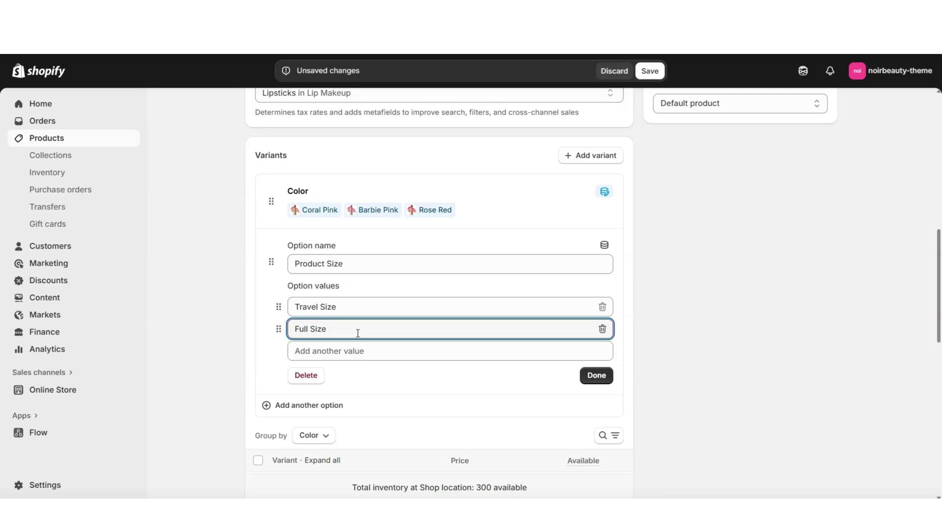
click(594, 376)
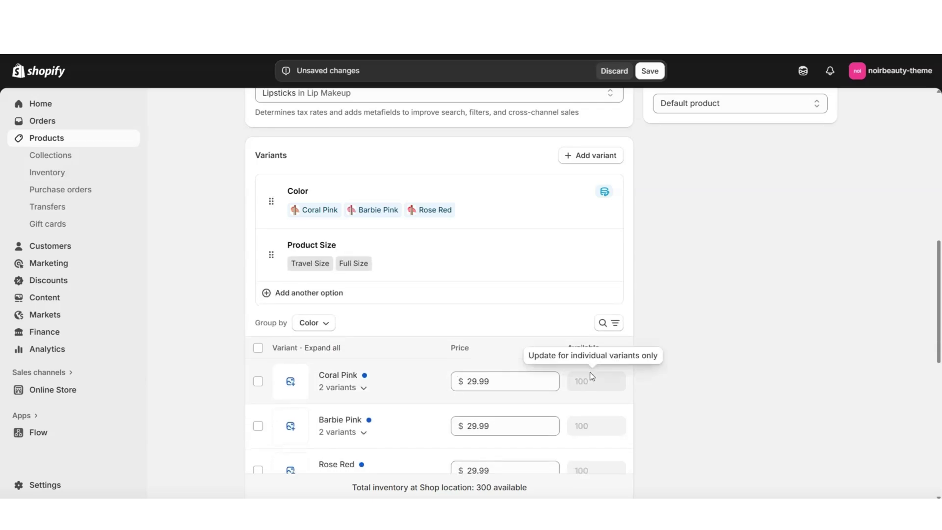
- Expand the Coral Pink, Barbie Pink and Rose Red groups to show their size variants
click(317, 254)
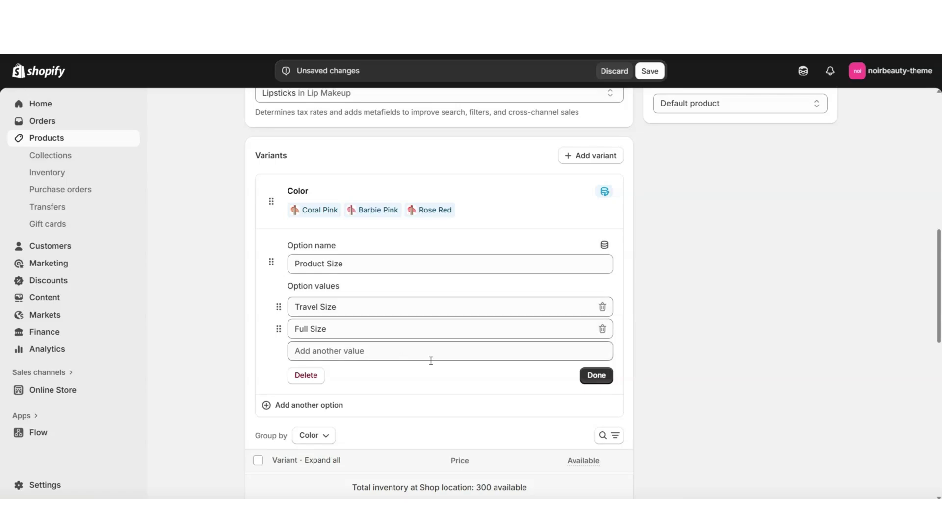
click(596, 375)
click(366, 265)
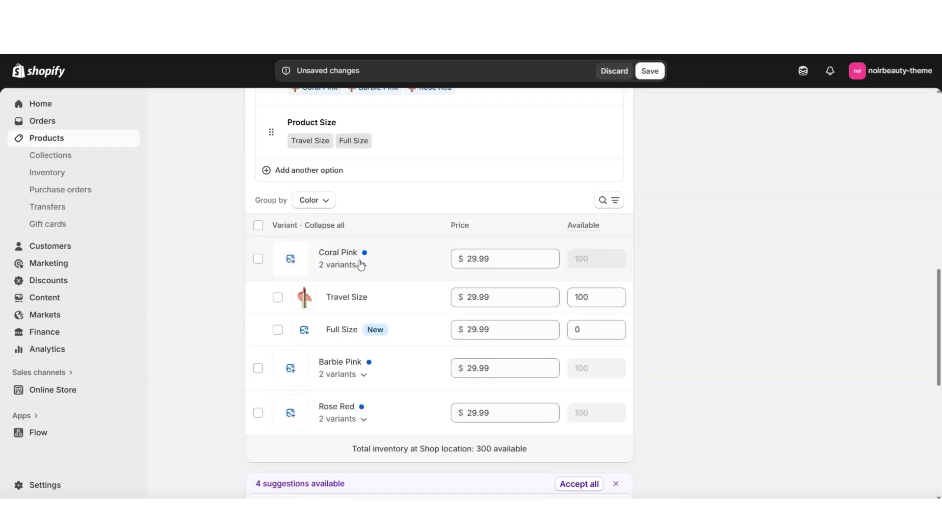
scroll(343, 272, down, 1)
click(366, 312)
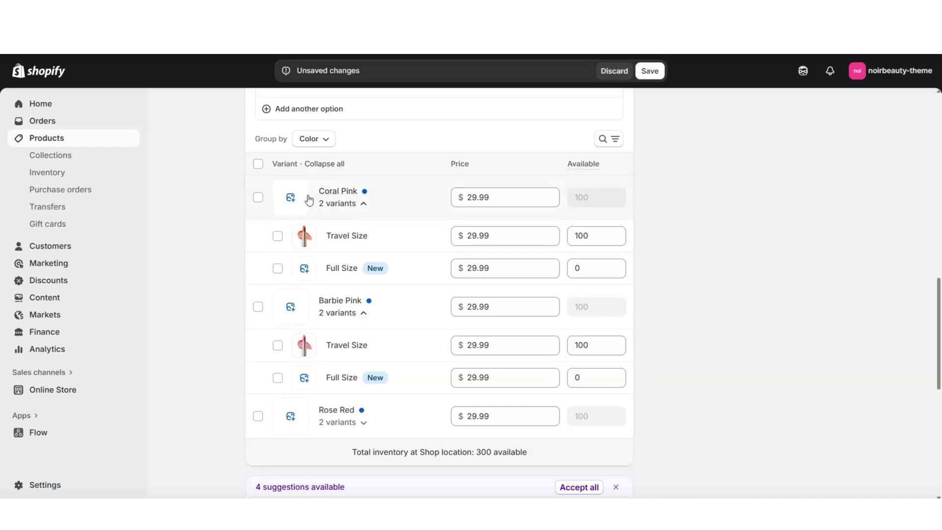
click(363, 422)
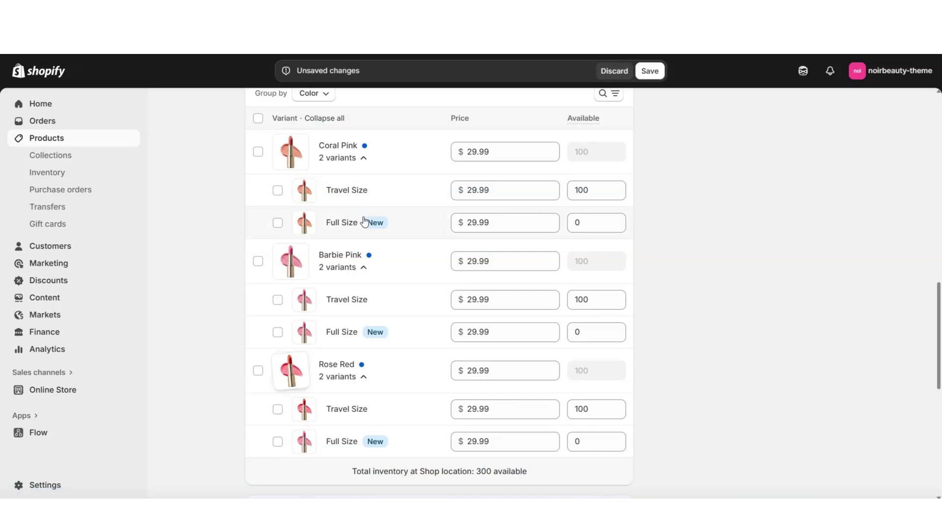
- Save the updated variant prices and images
click(647, 74)
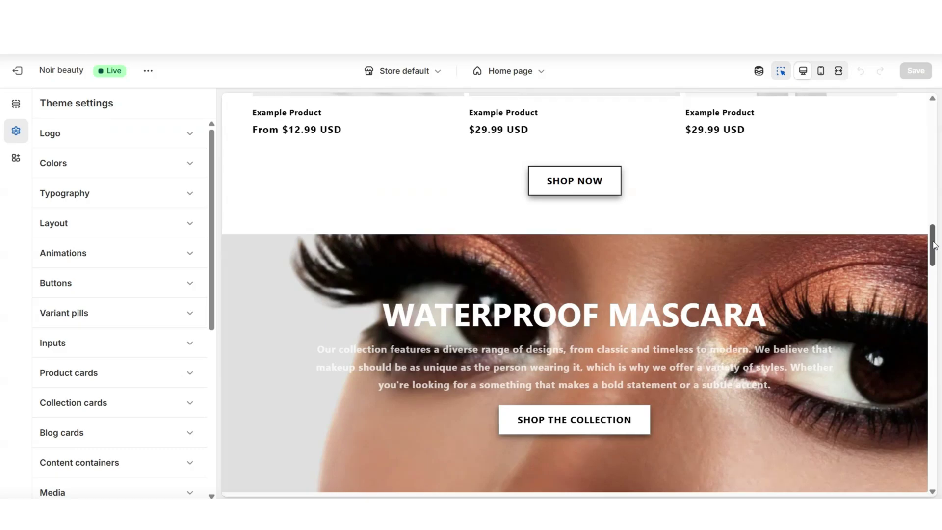
scroll(933, 244, up, 5)
scroll(933, 243, up, 2)
scroll(933, 244, down, 2)
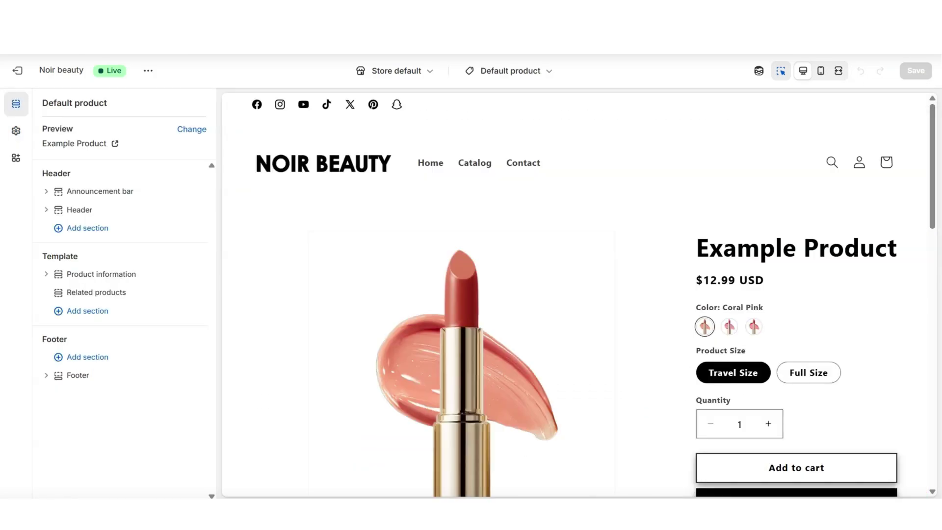
- Preview the lipstick page, trying the Barbie Pink swatch, Full Size and Travel Size
click(838, 71)
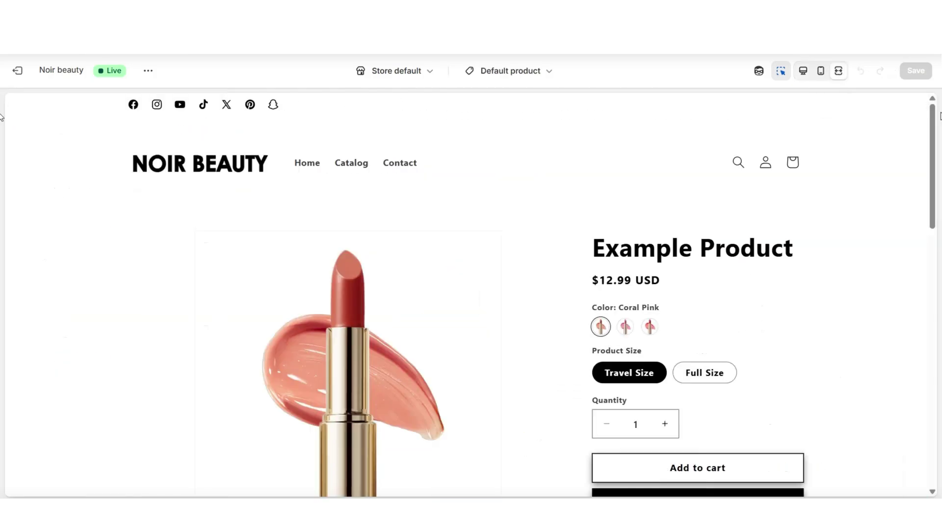
scroll(631, 210, down, 2)
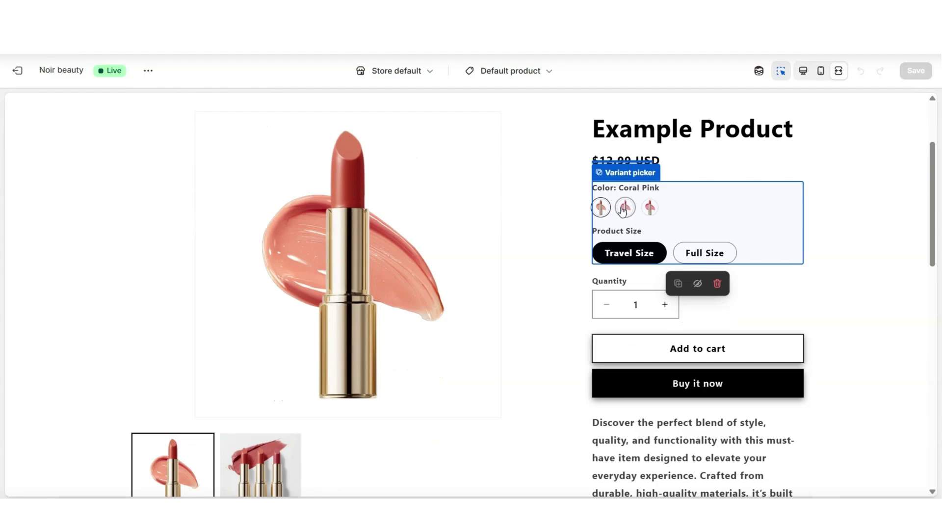
click(623, 209)
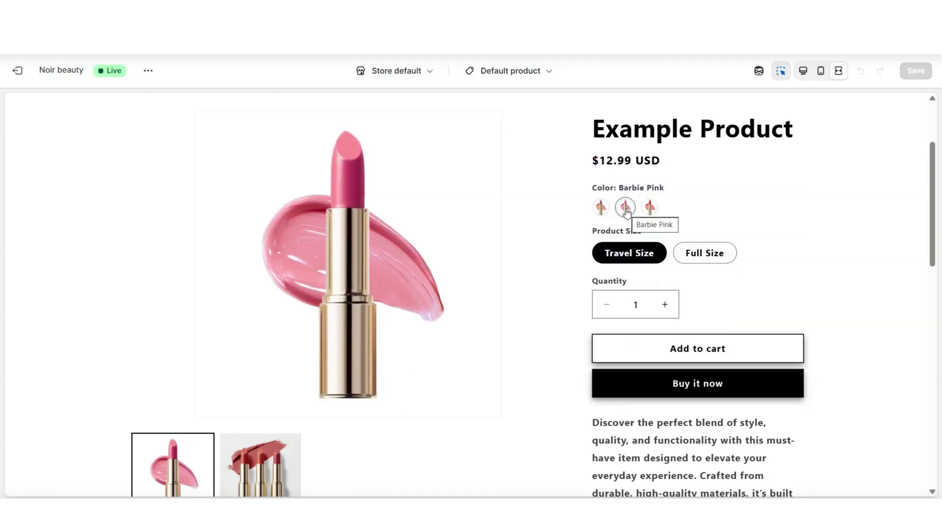
click(693, 253)
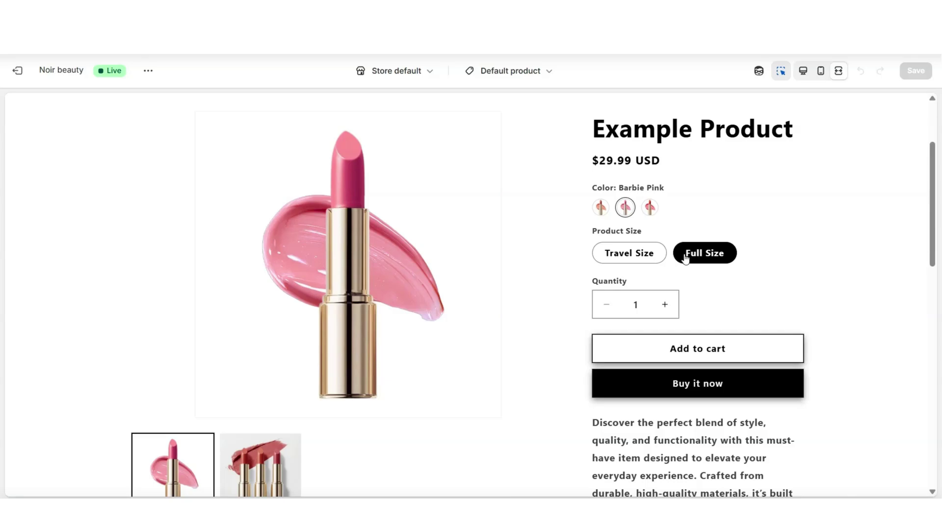
click(631, 254)
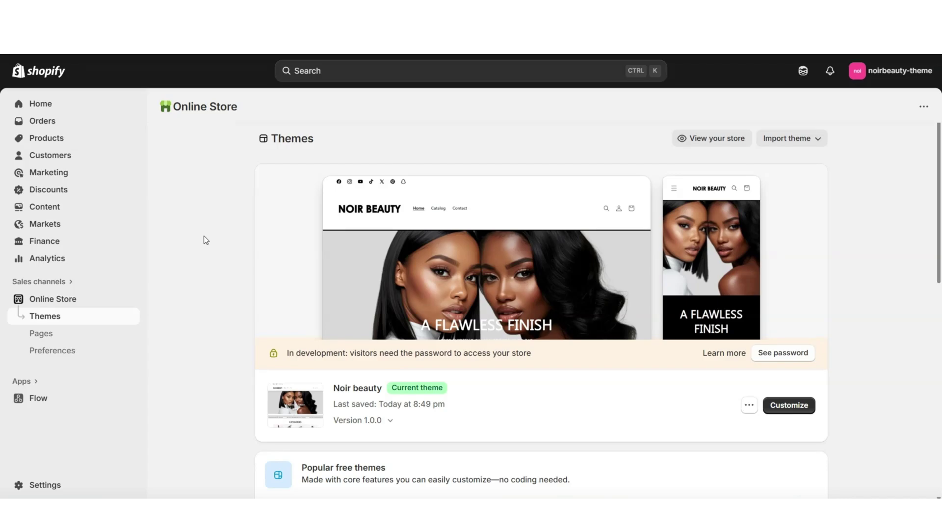
- Start a new product from the Products list
click(65, 140)
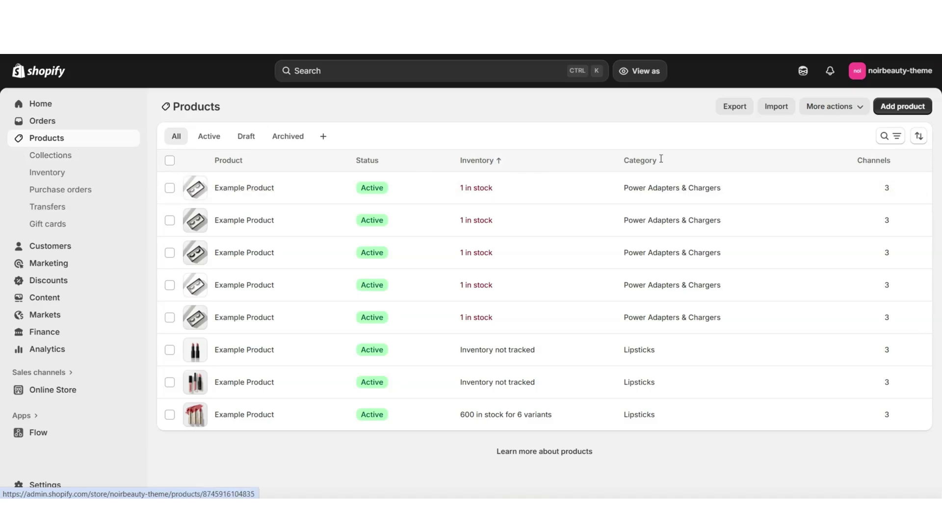
click(891, 113)
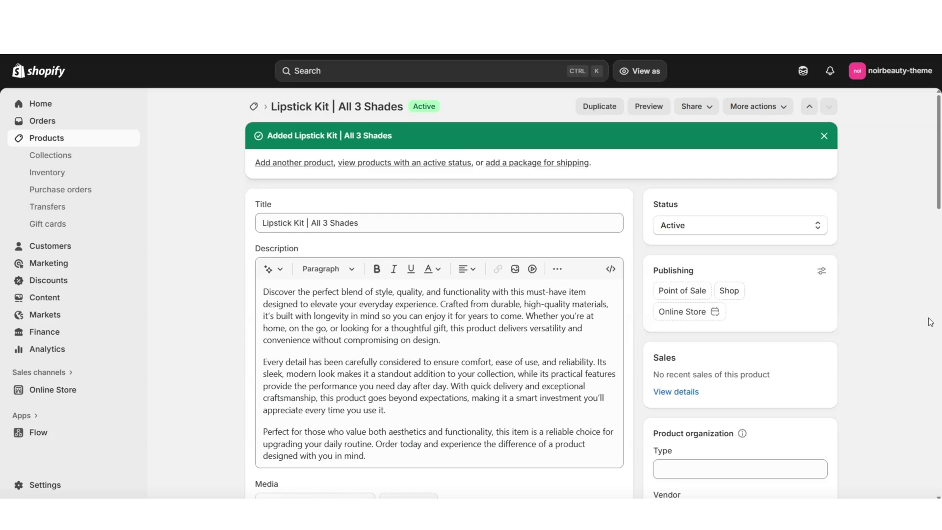
scroll(930, 322, down, 5)
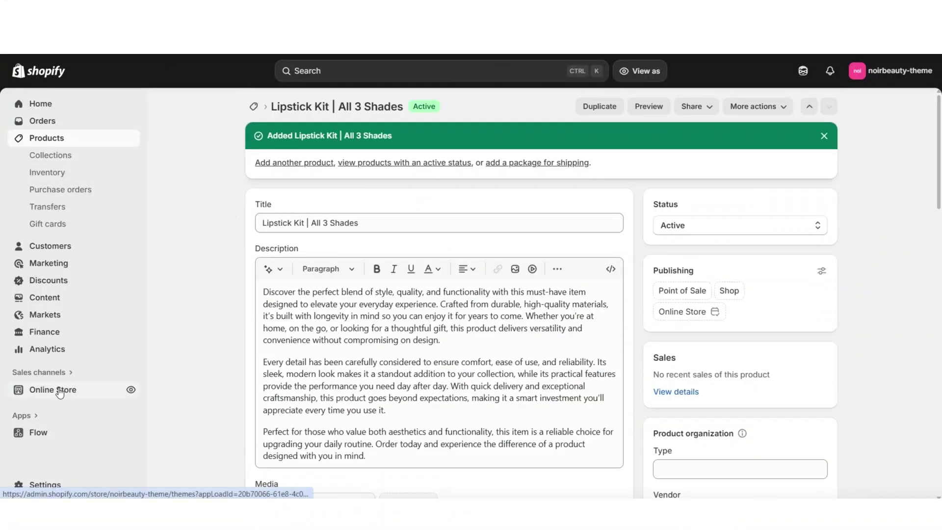
- Open the current Noir beauty theme in the theme editor
click(60, 391)
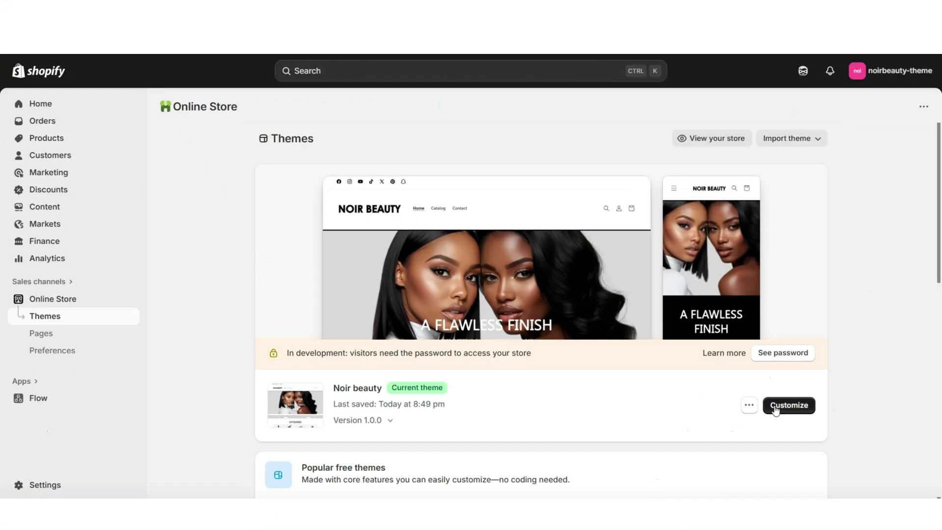
click(775, 413)
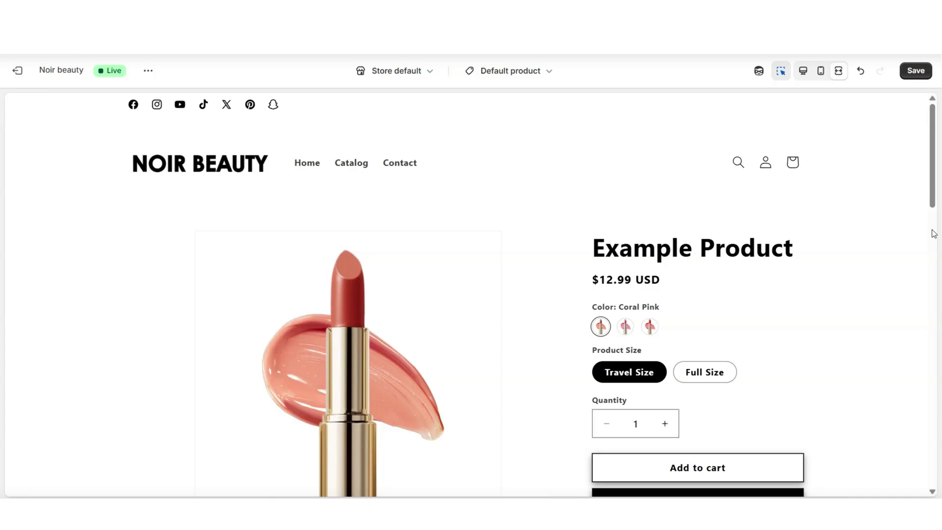
scroll(933, 233, down, 15)
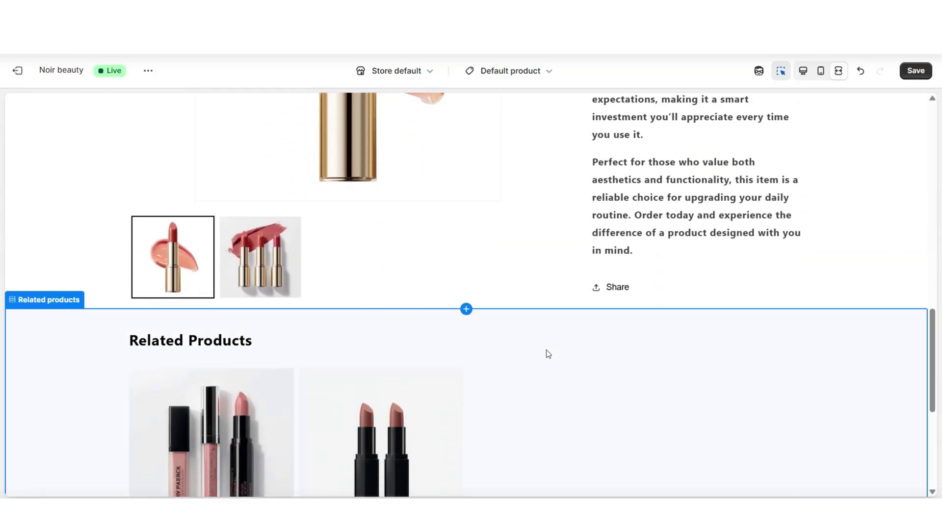
- Insert a Featured product section and drag it further down the template
mouse_move(470, 311)
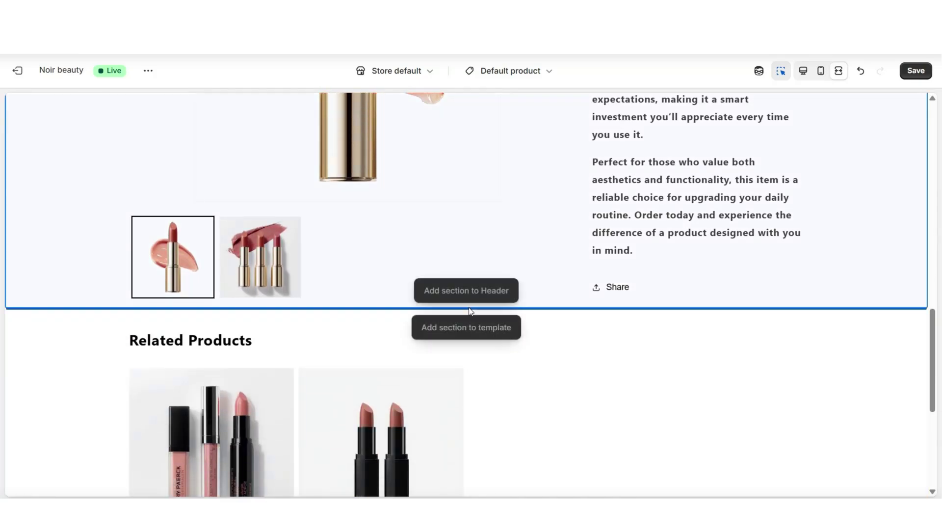
click(450, 329)
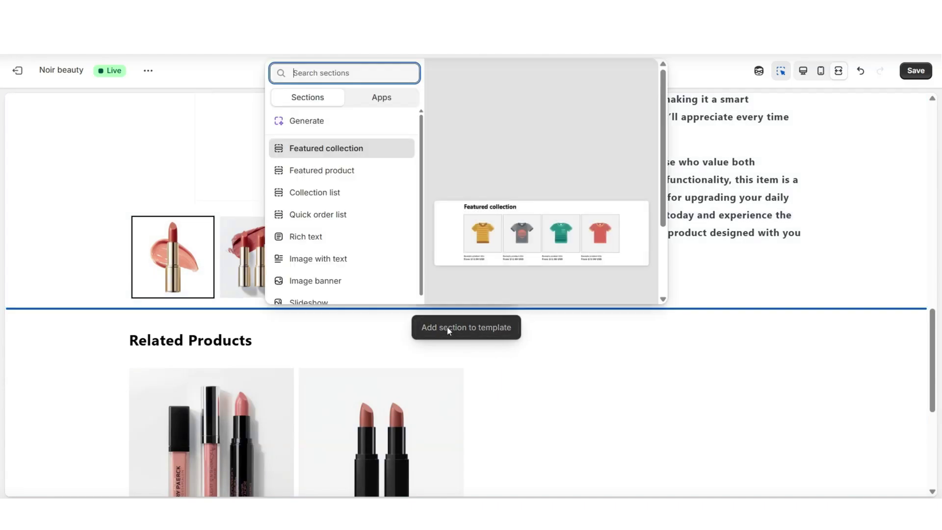
click(344, 171)
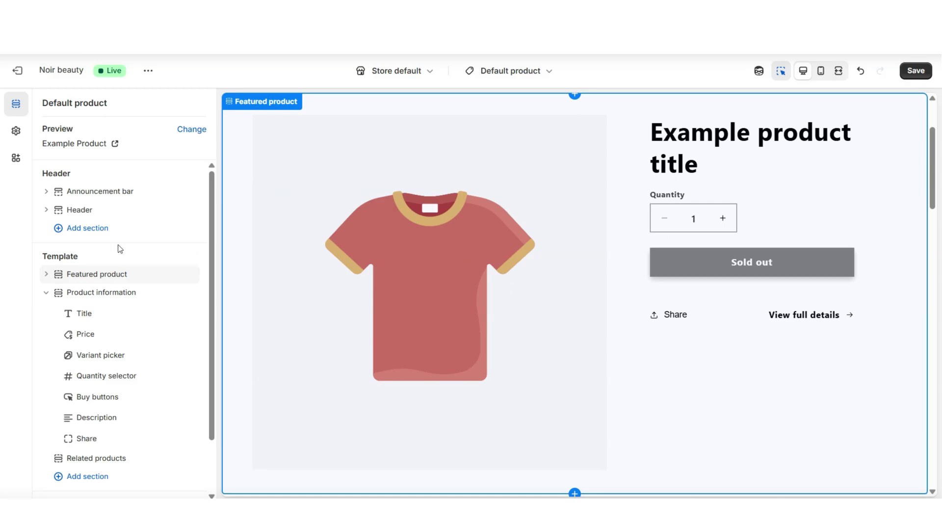
drag(54, 275, 60, 414)
- Place Featured product above Related products, featuring Lipstick Kit with small media on the right
click(493, 294)
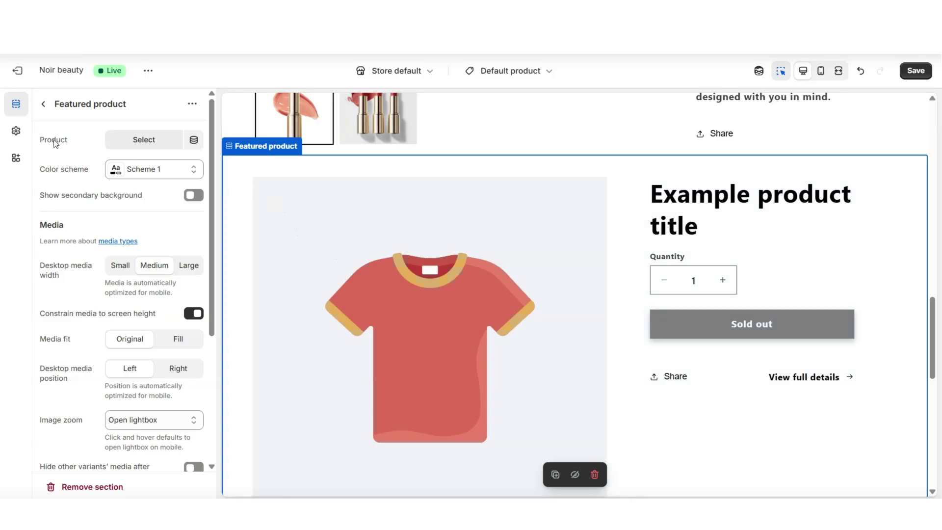
click(130, 140)
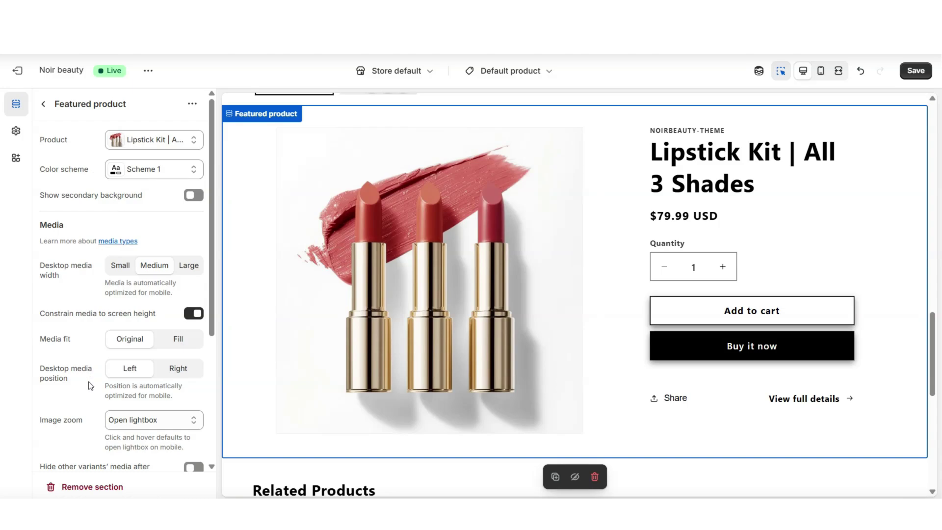
click(120, 265)
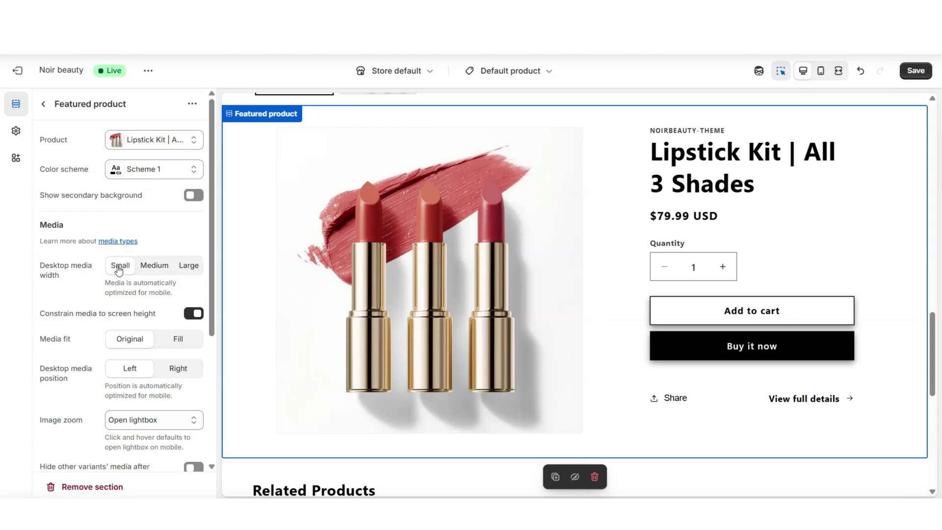
click(178, 340)
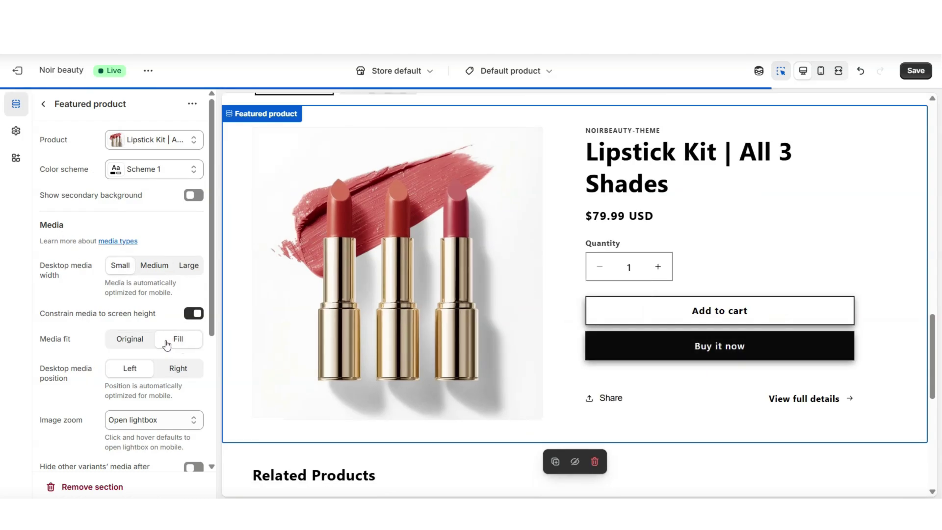
click(130, 341)
click(175, 374)
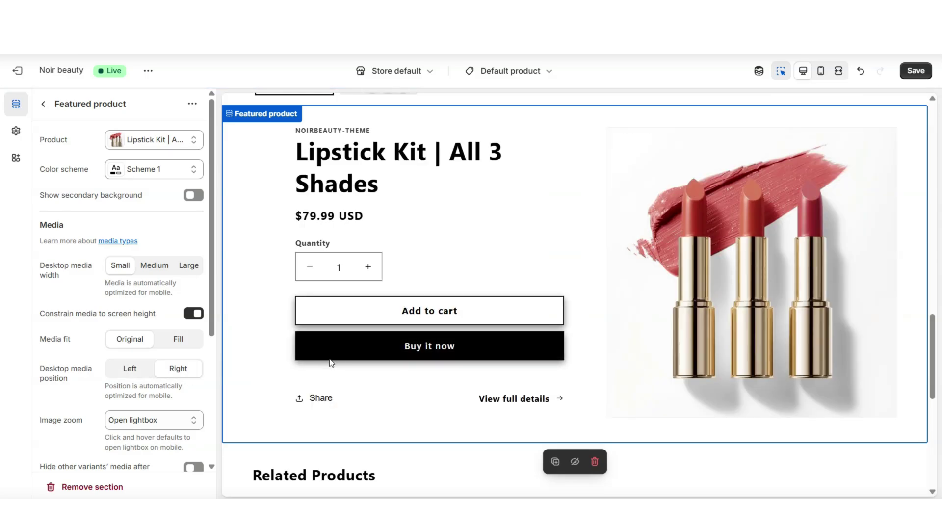
- Preview the product page full screen, checking the Lipstick Kit section at $79.99
scroll(608, 343, up, 1)
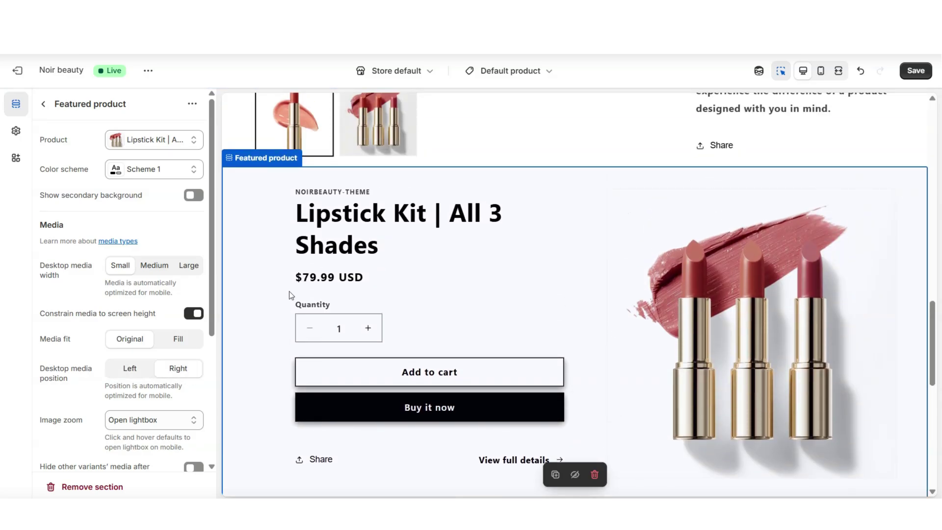
key(ctrl+shift+f)
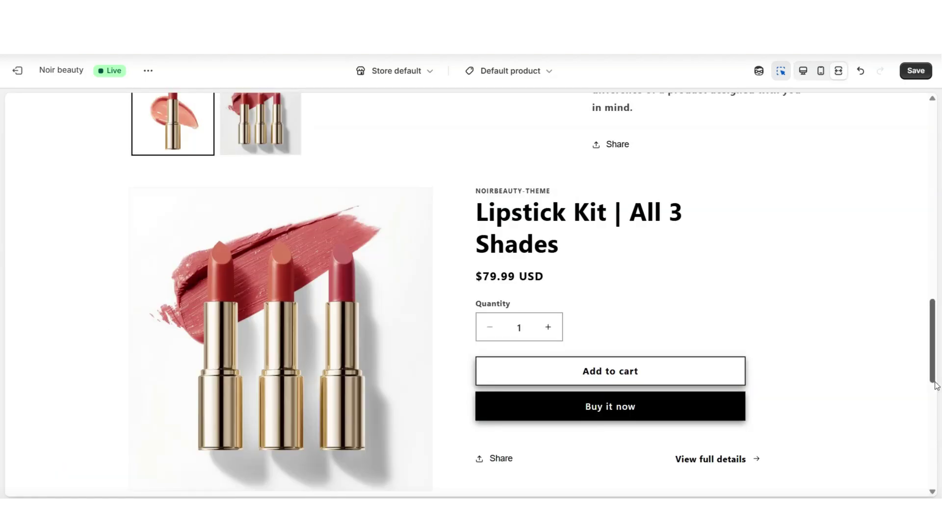
scroll(936, 385, up, 7)
scroll(936, 385, up, 5)
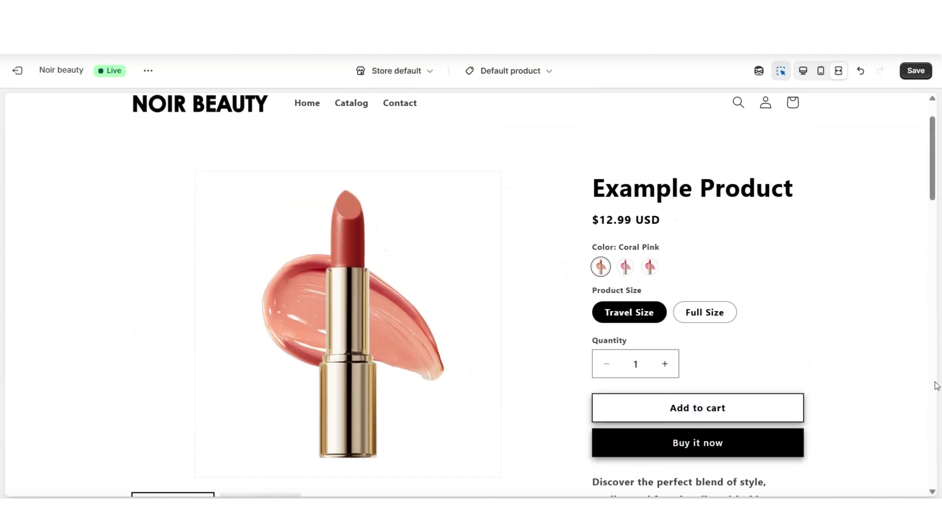
scroll(936, 385, down, 3)
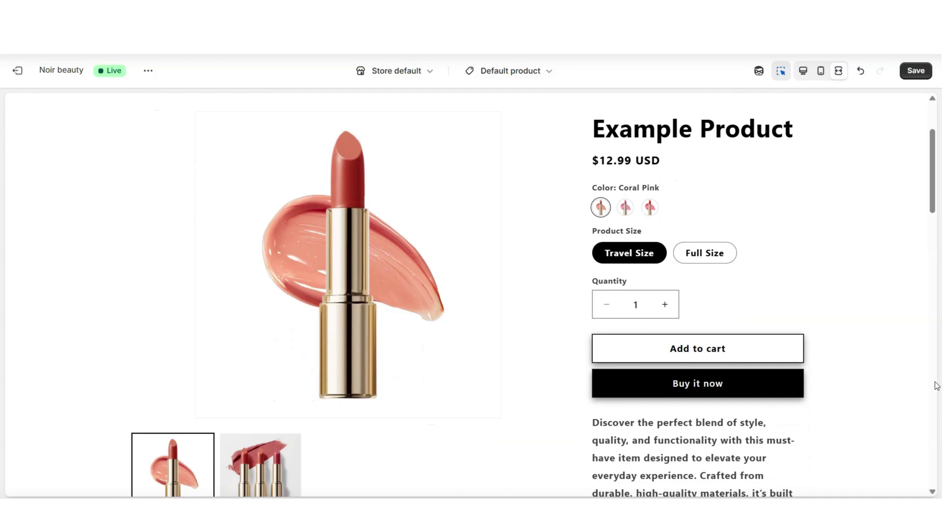
scroll(936, 385, down, 12)
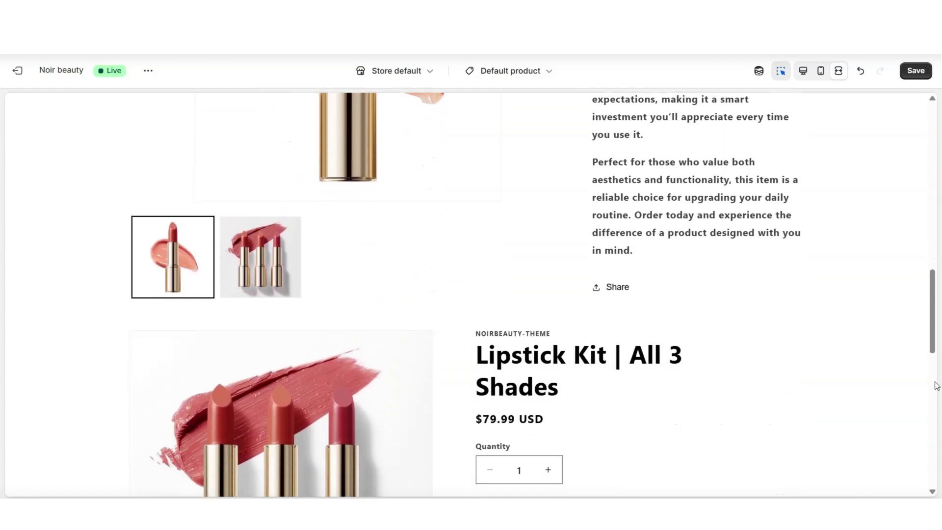
scroll(936, 385, down, 3)
scroll(936, 385, down, 1)
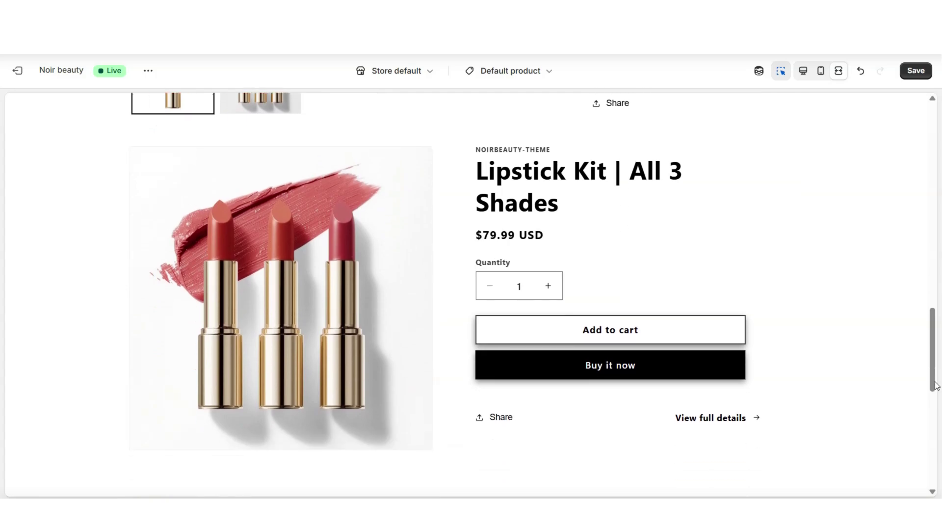